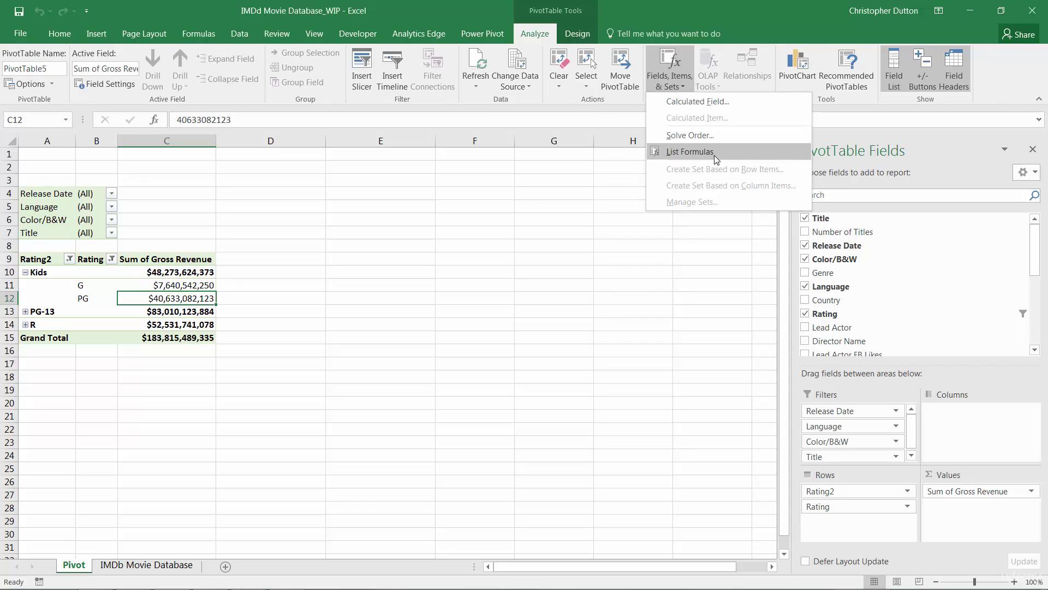
Ungroup the Kids group in the Rating2 row field of the pivot table.
{"action": "left_click", "coordinate": [290, 288]}
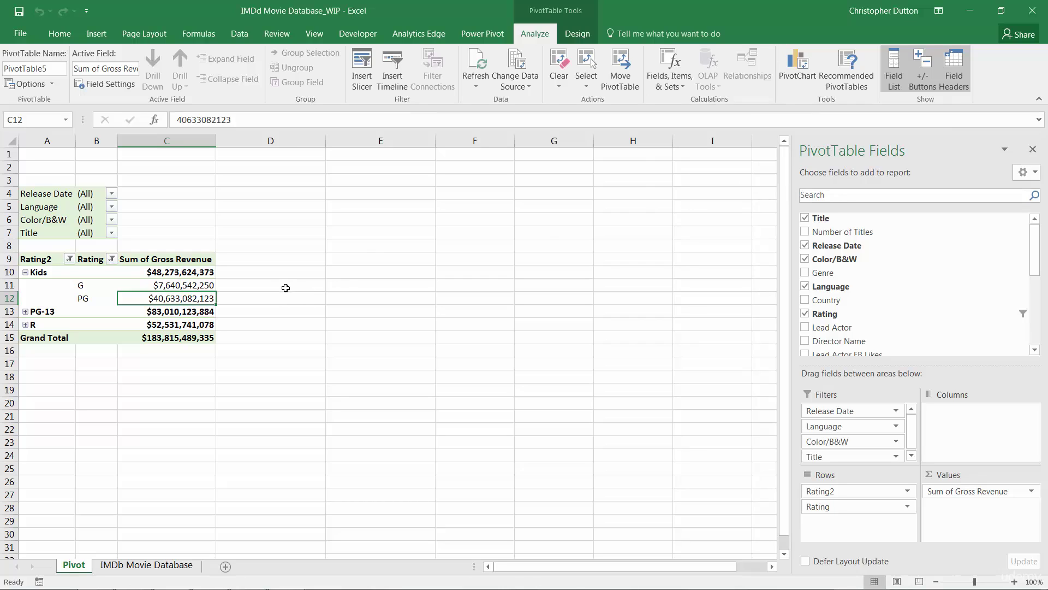
{"action": "left_click", "coordinate": [43, 272]}
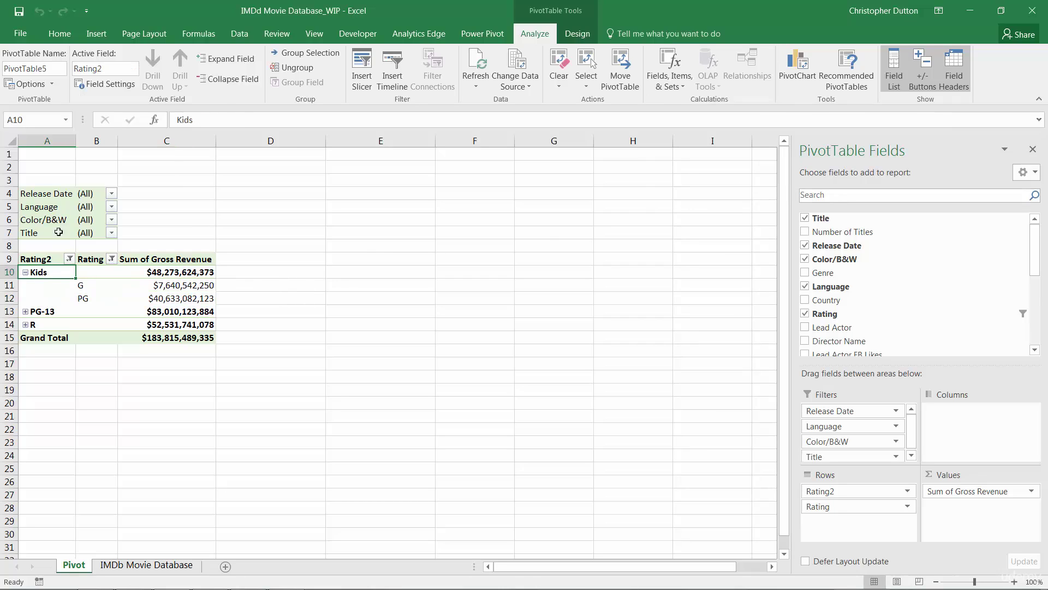
{"action": "left_click", "coordinate": [301, 69]}
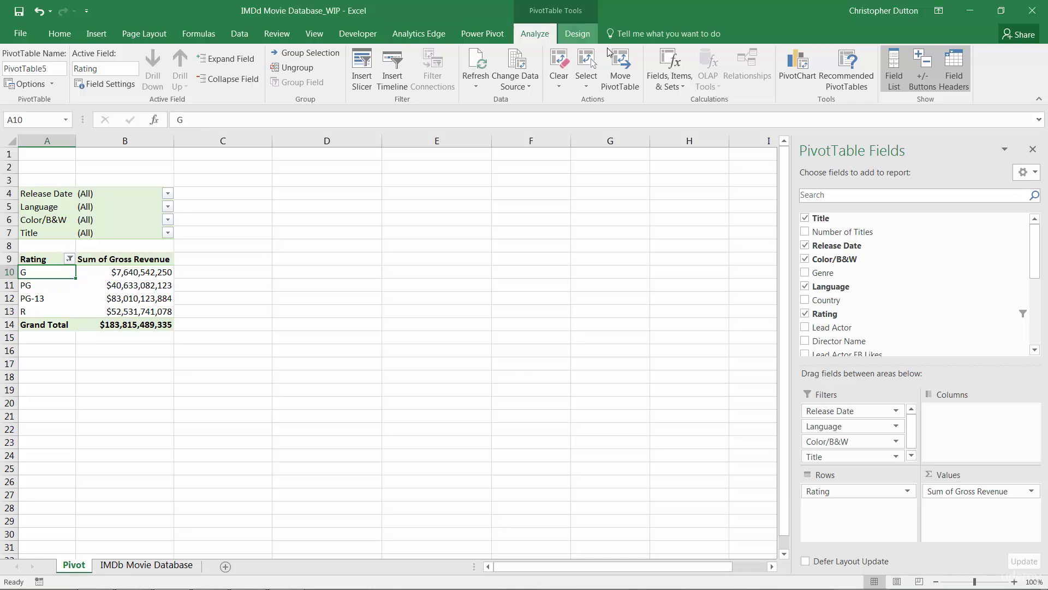
Insert a calculated item named Kids in the Rating field with the formula = G + PG.
{"action": "left_click", "coordinate": [688, 86]}
{"action": "left_click", "coordinate": [692, 118]}
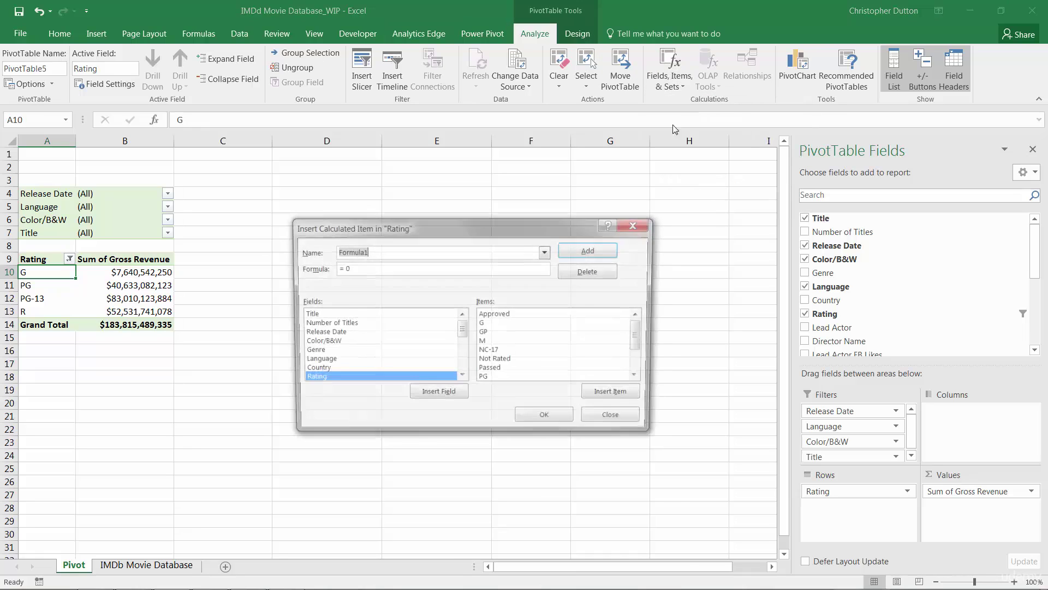
{"action": "type", "text": "Kids"}
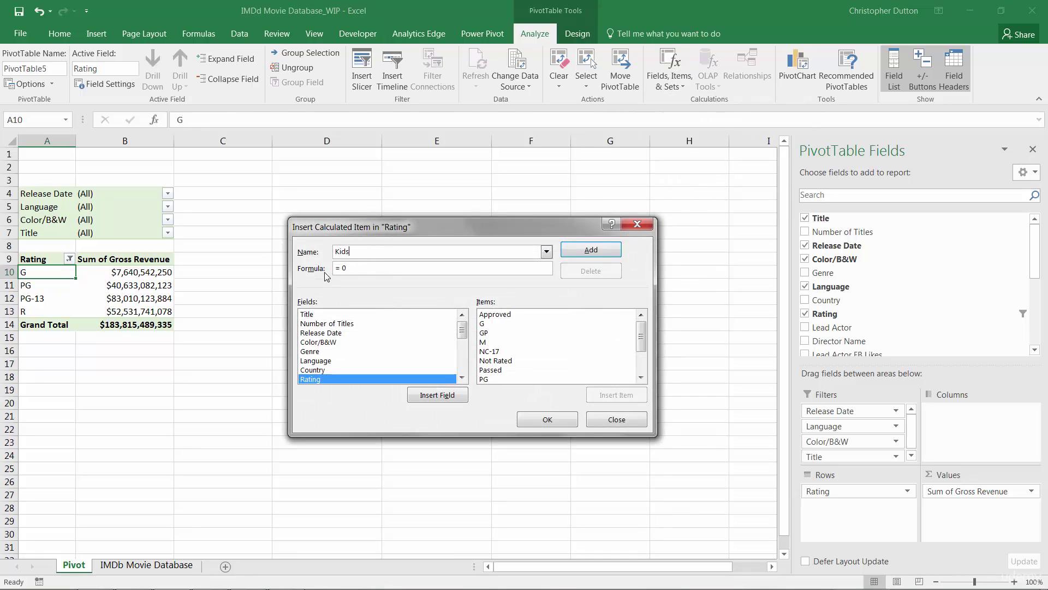
{"action": "left_click", "coordinate": [373, 265]}
{"action": "key", "text": "BackSpace"}
{"action": "double_click", "coordinate": [483, 323]}
{"action": "type", "text": "+"}
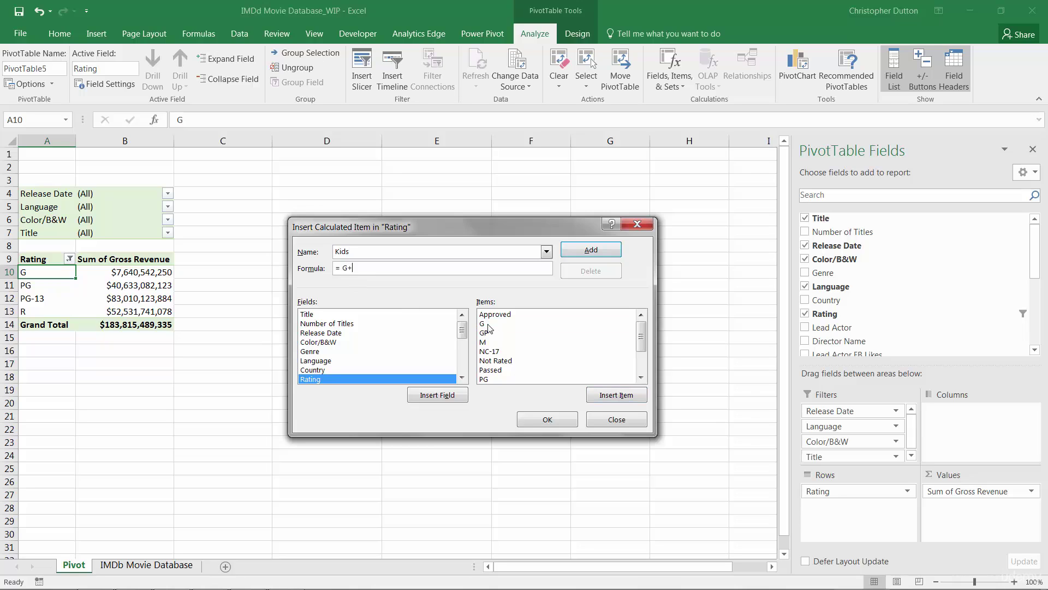
{"action": "double_click", "coordinate": [490, 379]}
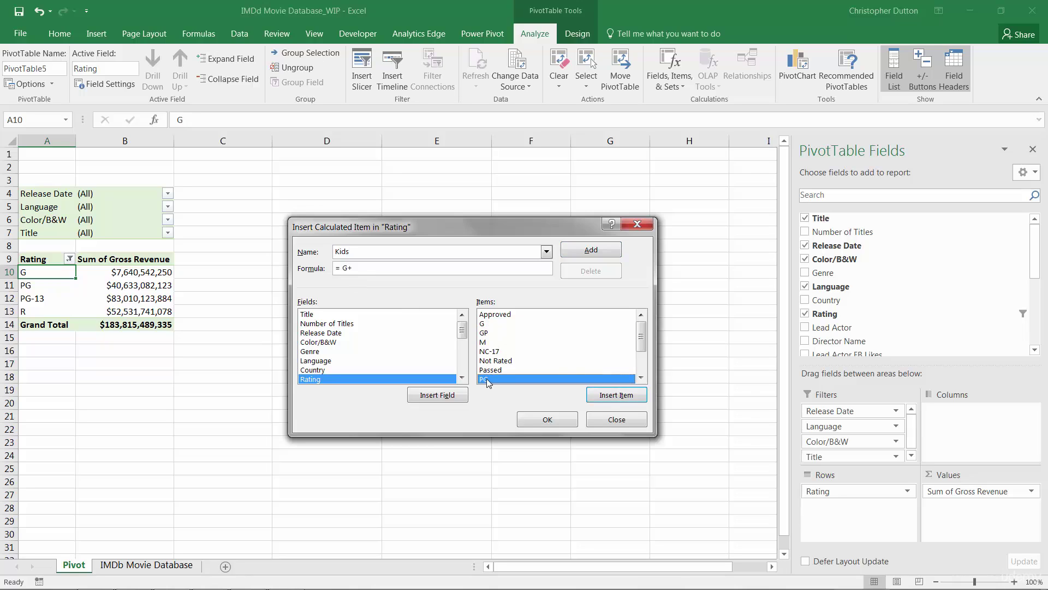
{"action": "left_click", "coordinate": [547, 420]}
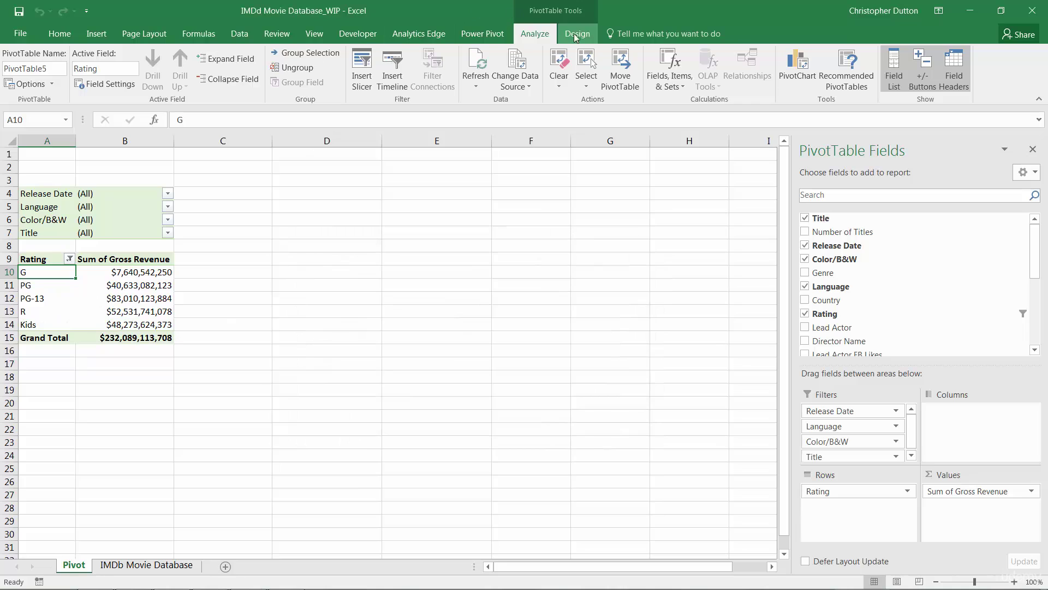
Turn off the pivot table's grand totals for rows and columns.
{"action": "left_click", "coordinate": [576, 37]}
{"action": "left_click", "coordinate": [53, 79]}
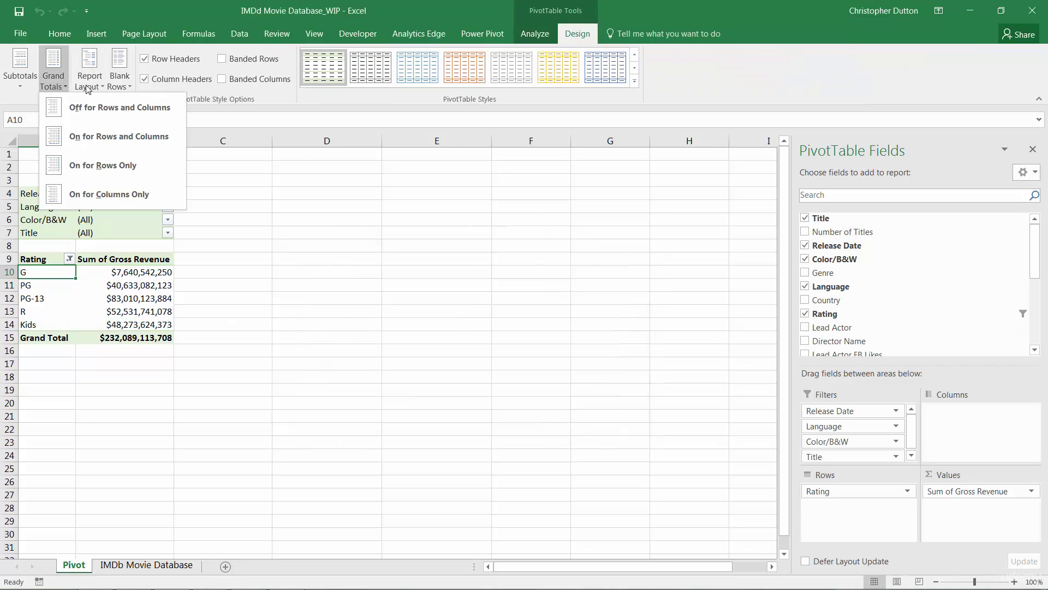
{"action": "left_click", "coordinate": [127, 112]}
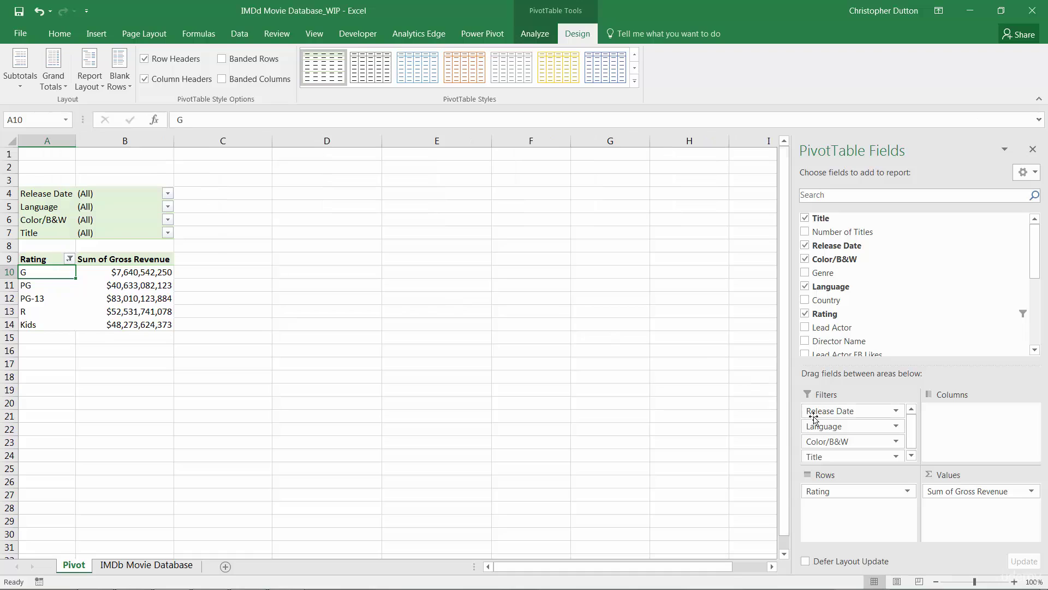
Move the Color/B&W field from Filters to Columns and filter out its B&W item.
{"action": "left_click_drag", "start_coordinate": [841, 441], "coordinate": [973, 431]}
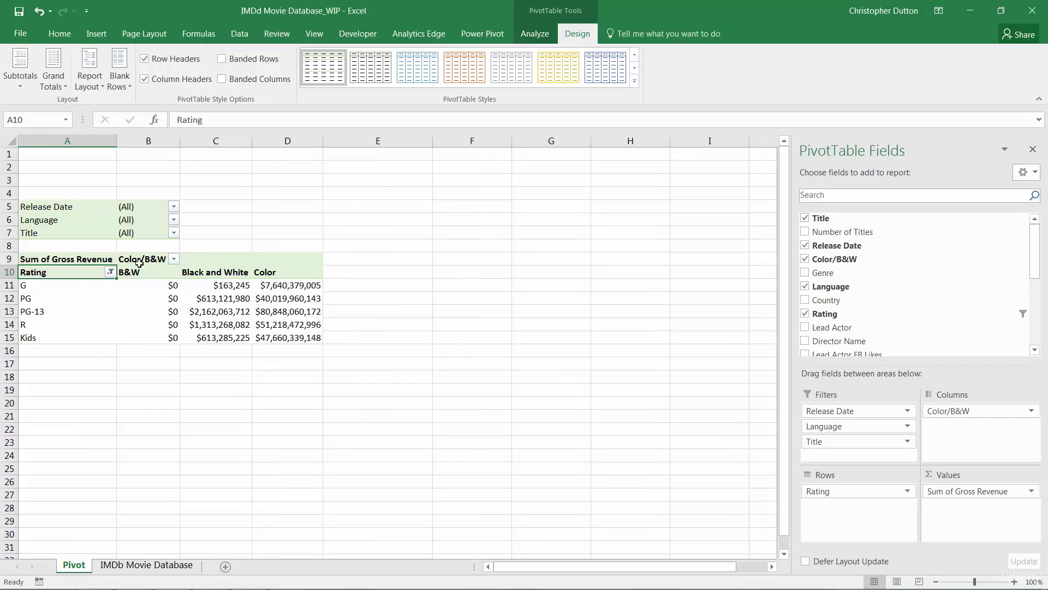
{"action": "left_click", "coordinate": [173, 259]}
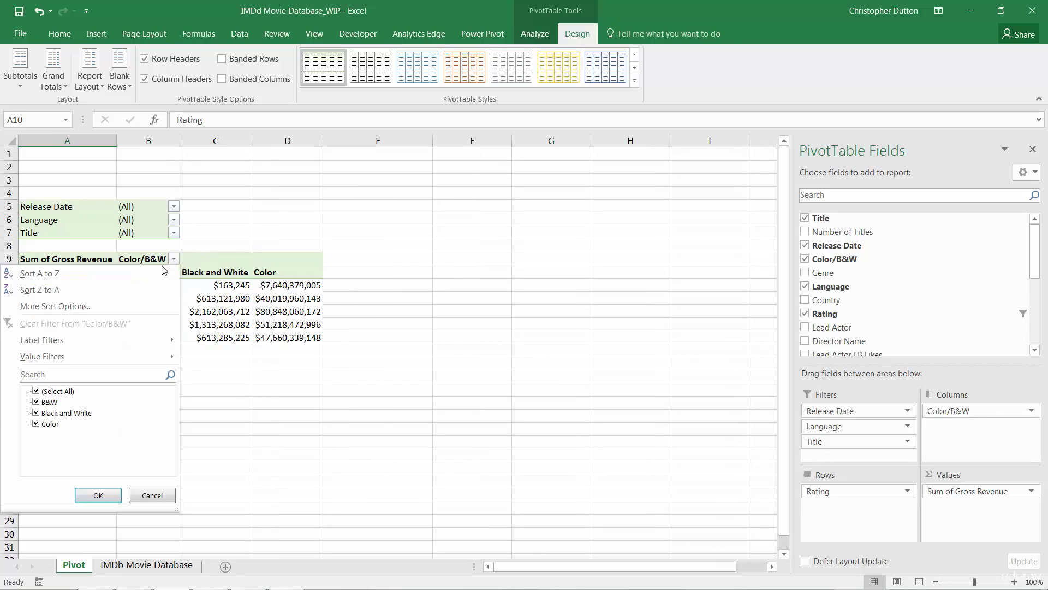
{"action": "left_click", "coordinate": [36, 402]}
{"action": "left_click", "coordinate": [98, 495]}
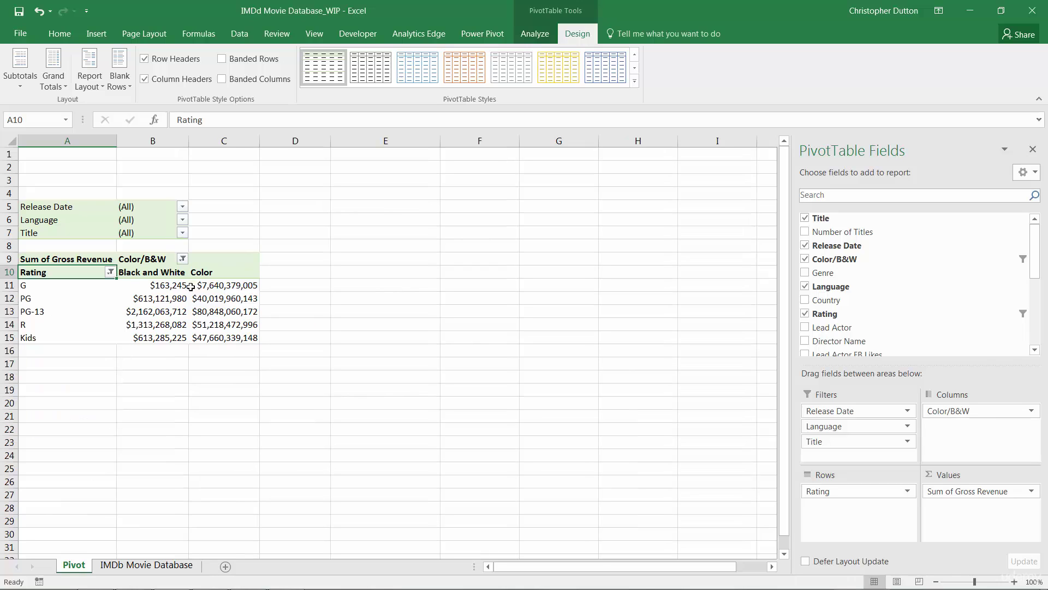
Start a new calculated item in the Color/B&W field and name it %Color.
{"action": "left_click", "coordinate": [210, 271]}
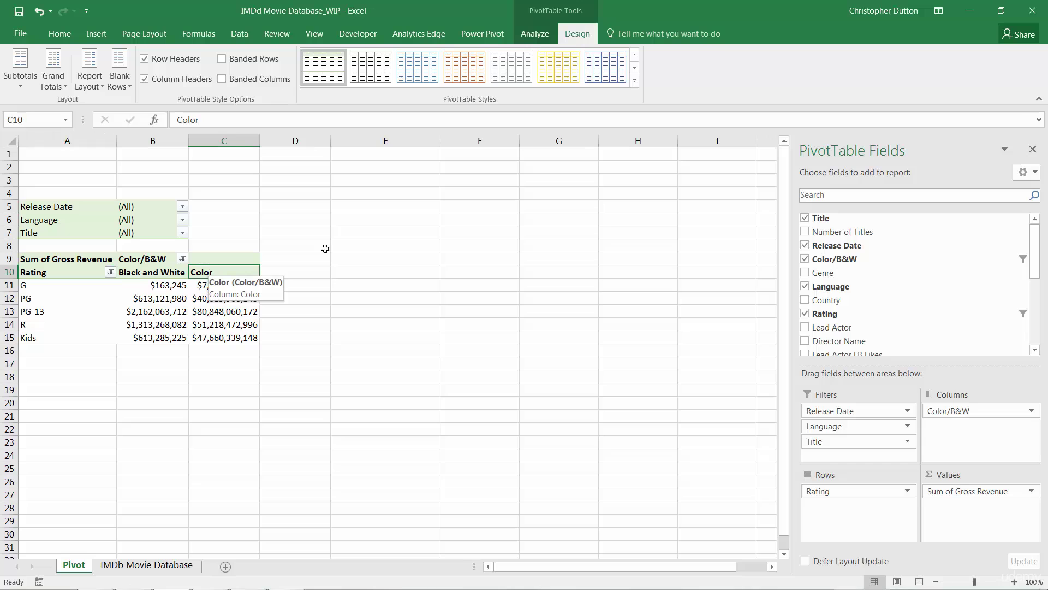
{"action": "left_click", "coordinate": [543, 34]}
{"action": "left_click", "coordinate": [666, 78]}
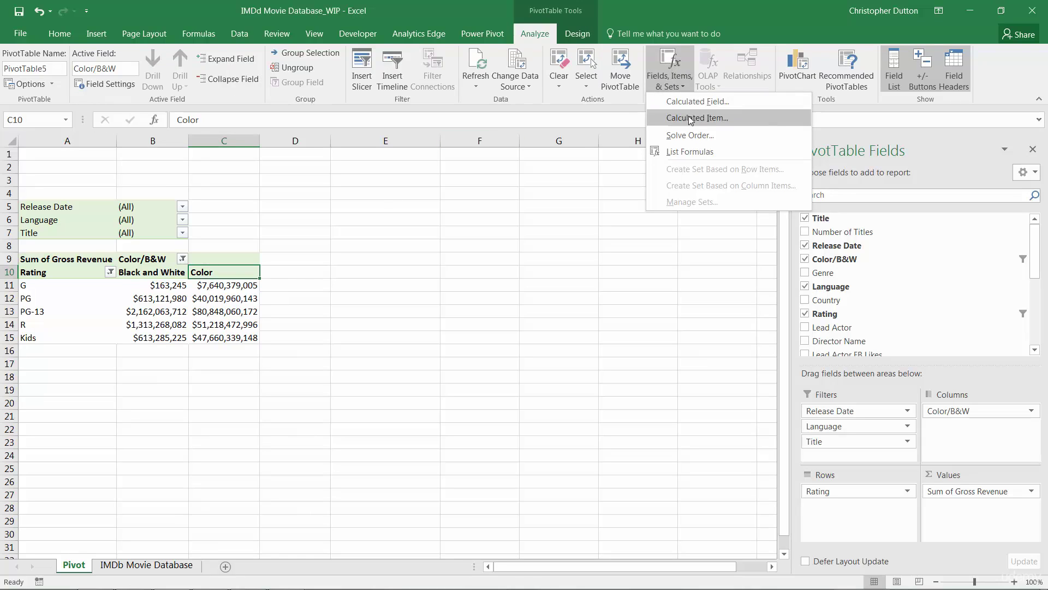
{"action": "left_click", "coordinate": [687, 118]}
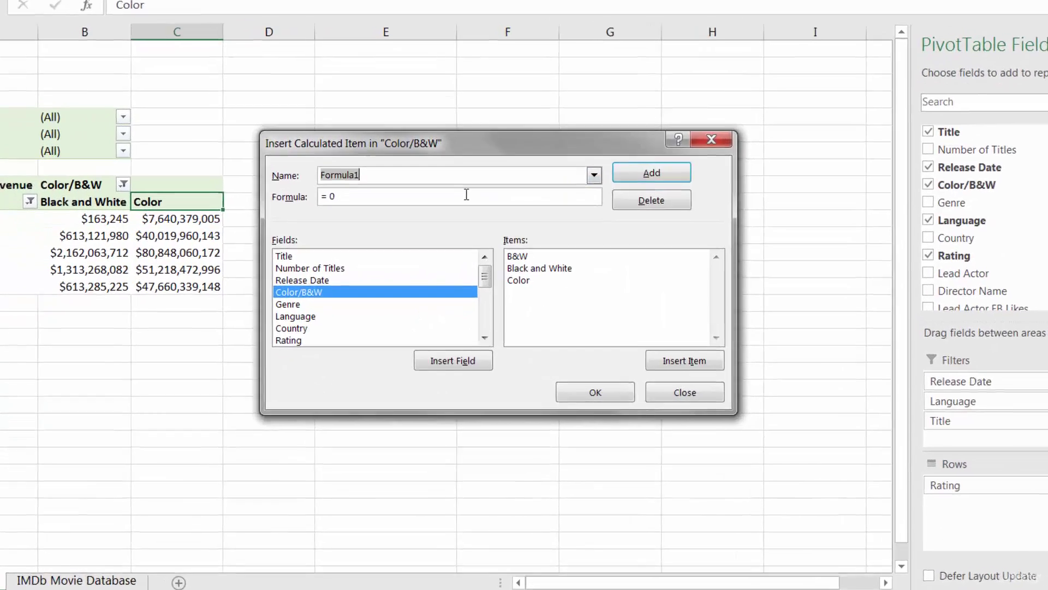
{"action": "type", "text": "%"}
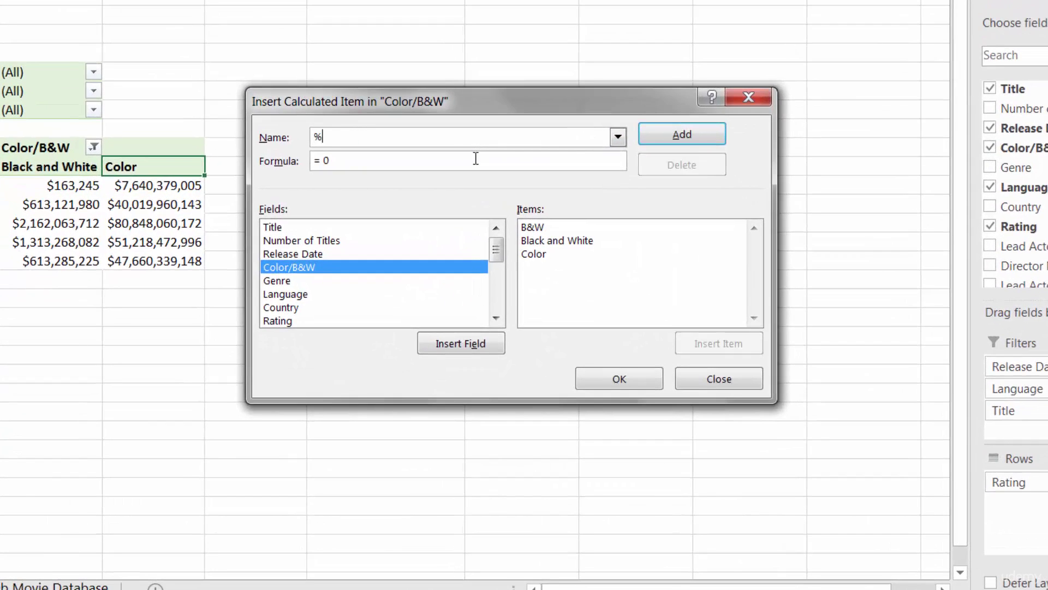
{"action": "type", "text": "Color"}
Set the %Color item's formula to = Color/('Black and White' + Color) and insert it into the pivot table.
{"action": "left_click", "coordinate": [356, 162]}
{"action": "key", "text": "BackSpace"}
{"action": "left_click", "coordinate": [543, 257]}
{"action": "double_click", "coordinate": [543, 256]}
{"action": "type", "text": "/"}
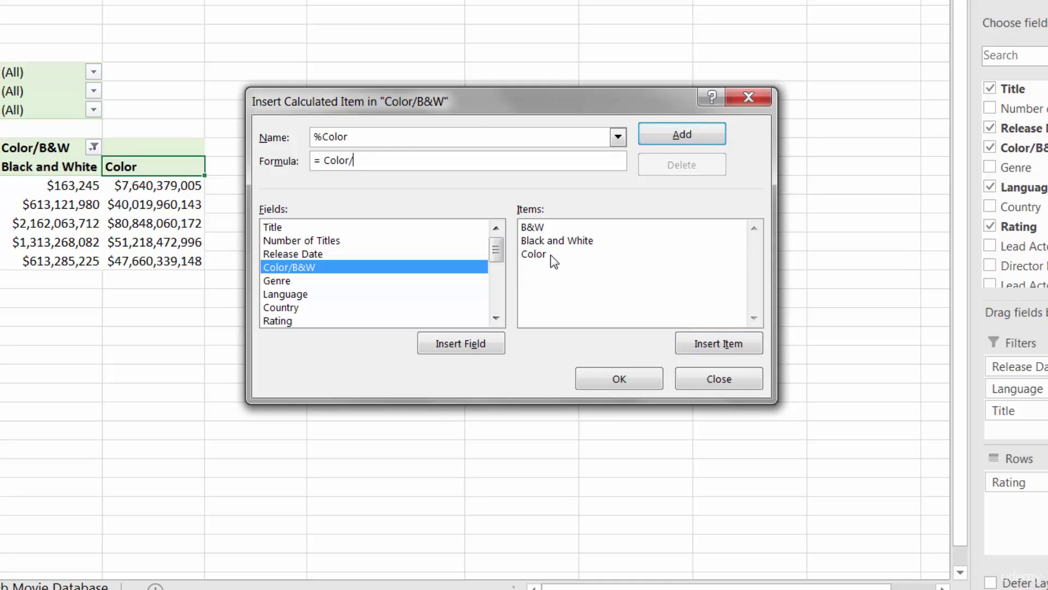
{"action": "type", "text": "("}
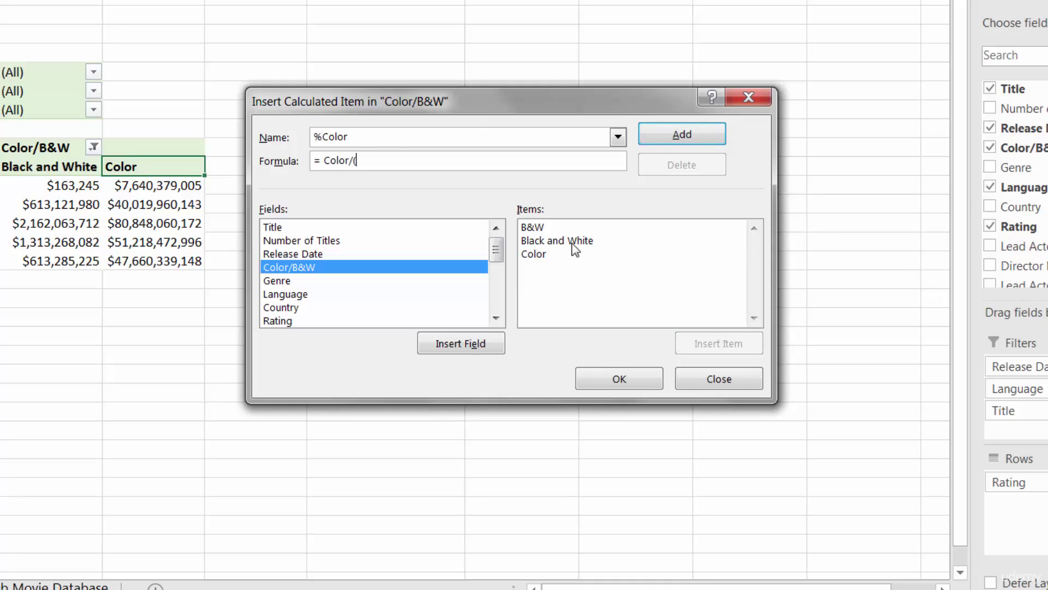
{"action": "double_click", "coordinate": [576, 241]}
{"action": "type", "text": "+"}
{"action": "double_click", "coordinate": [534, 254]}
{"action": "type", "text": ")"}
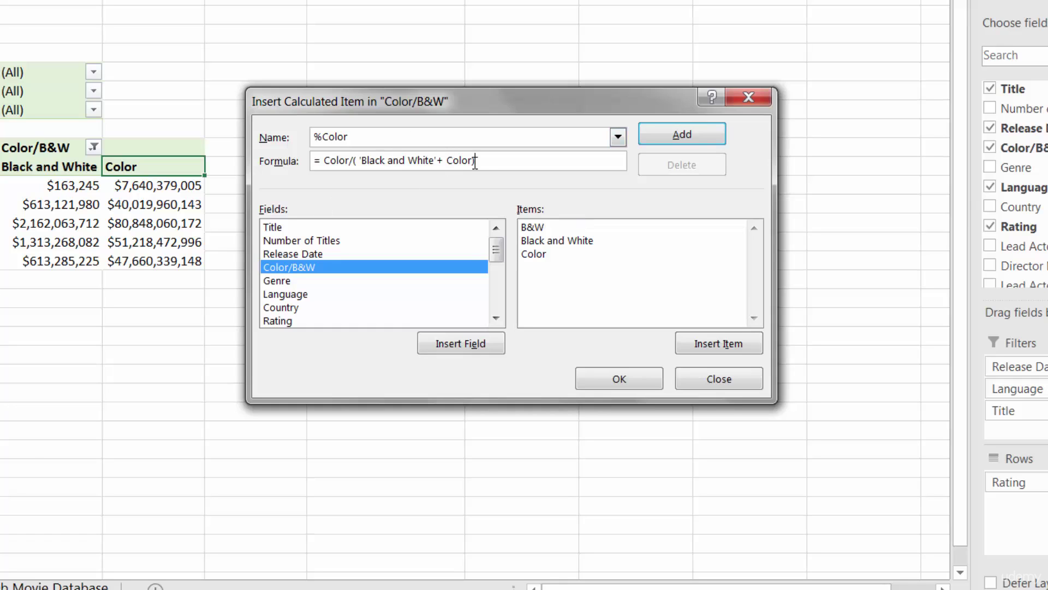
{"action": "left_click", "coordinate": [627, 379]}
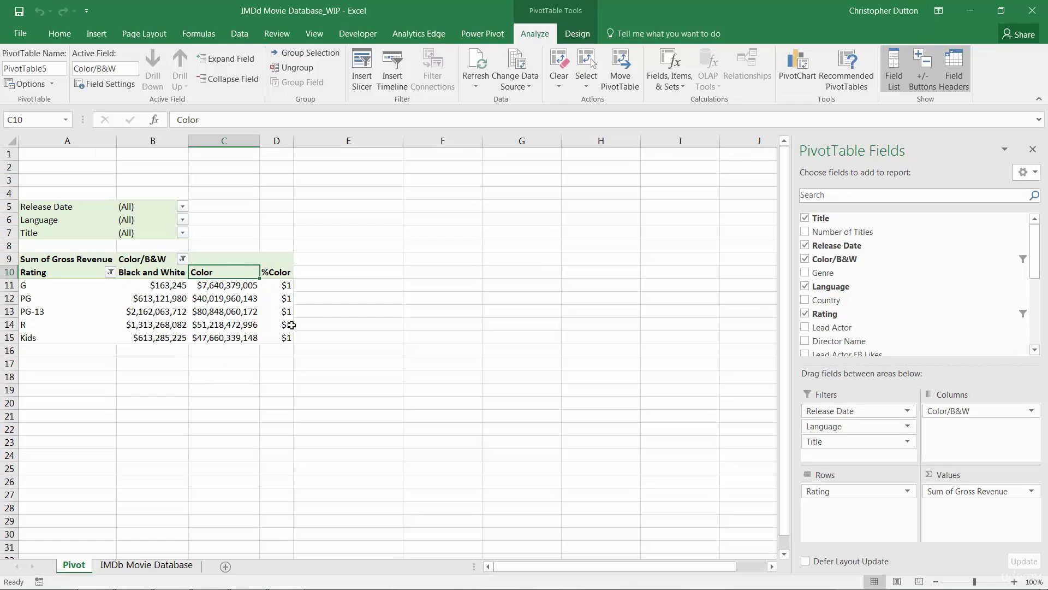
Try the Percentage number format on the Sum of Gross Revenue field, check the Black and White and Color values, and undo it.
{"action": "mouse_move", "coordinate": [167, 315]}
{"action": "right_click", "coordinate": [283, 286]}
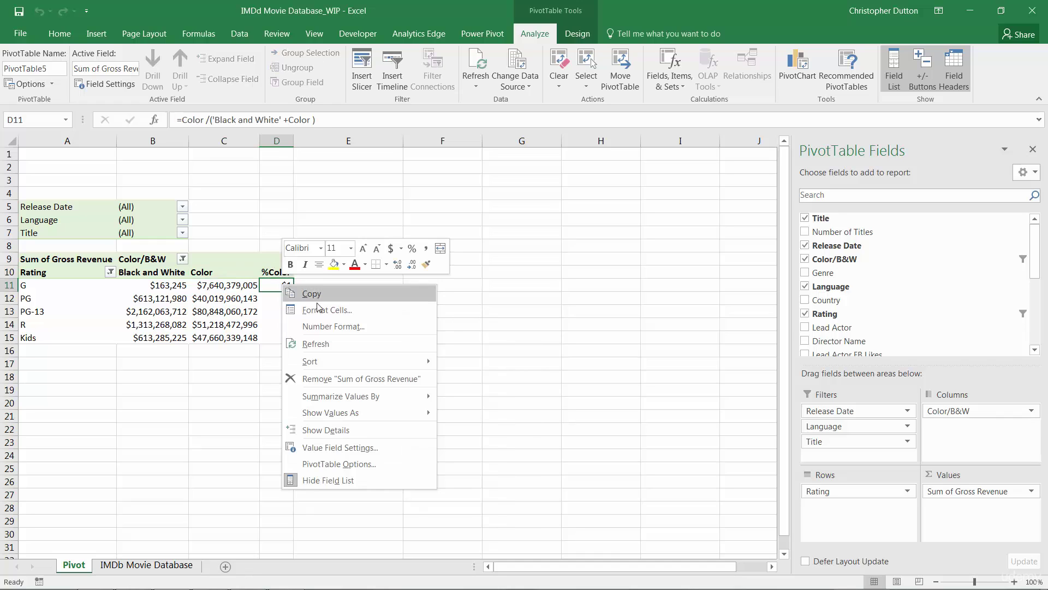
{"action": "left_click", "coordinate": [344, 326]}
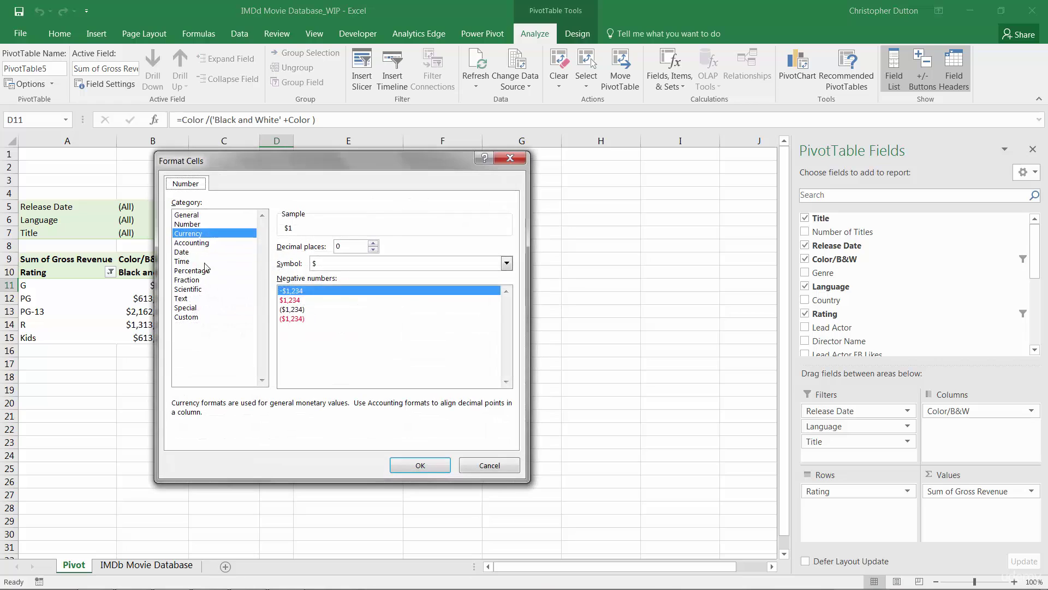
{"action": "left_click", "coordinate": [195, 272]}
{"action": "left_click", "coordinate": [420, 464]}
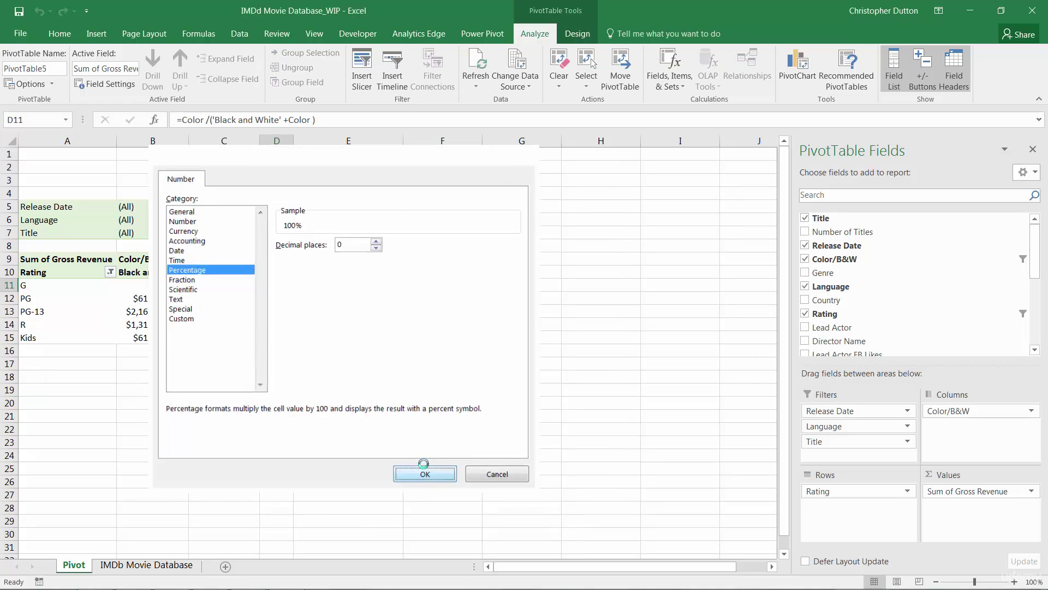
{"action": "left_click_drag", "start_coordinate": [136, 288], "coordinate": [214, 337]}
{"action": "mouse_move", "coordinate": [215, 336]}
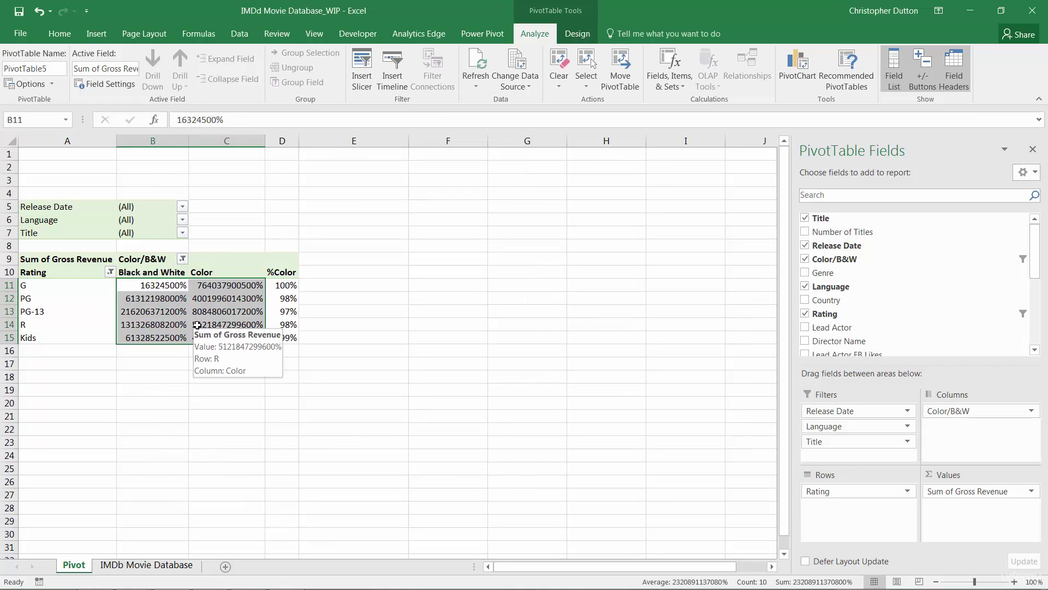
{"action": "key", "text": "ctrl+z"}
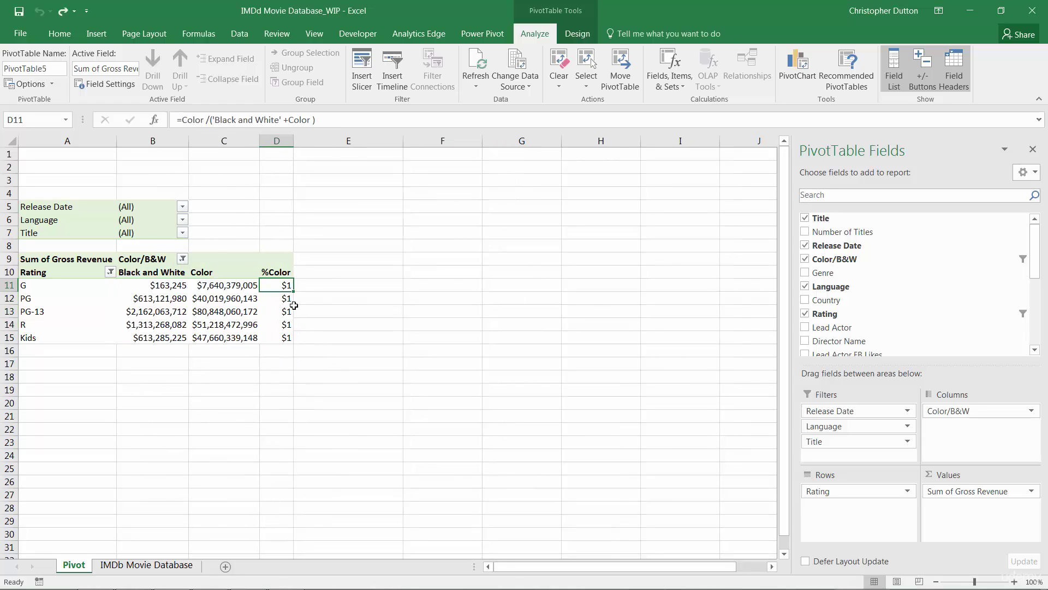
Format only column D, which holds the %Color values, as a percentage.
{"action": "left_click", "coordinate": [272, 136]}
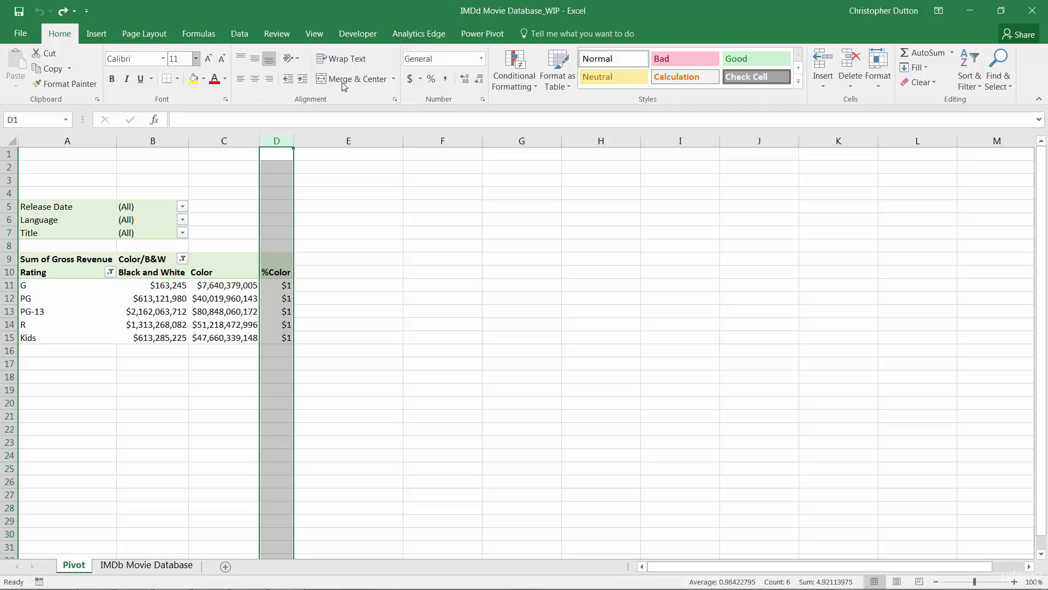
{"action": "left_click", "coordinate": [432, 78]}
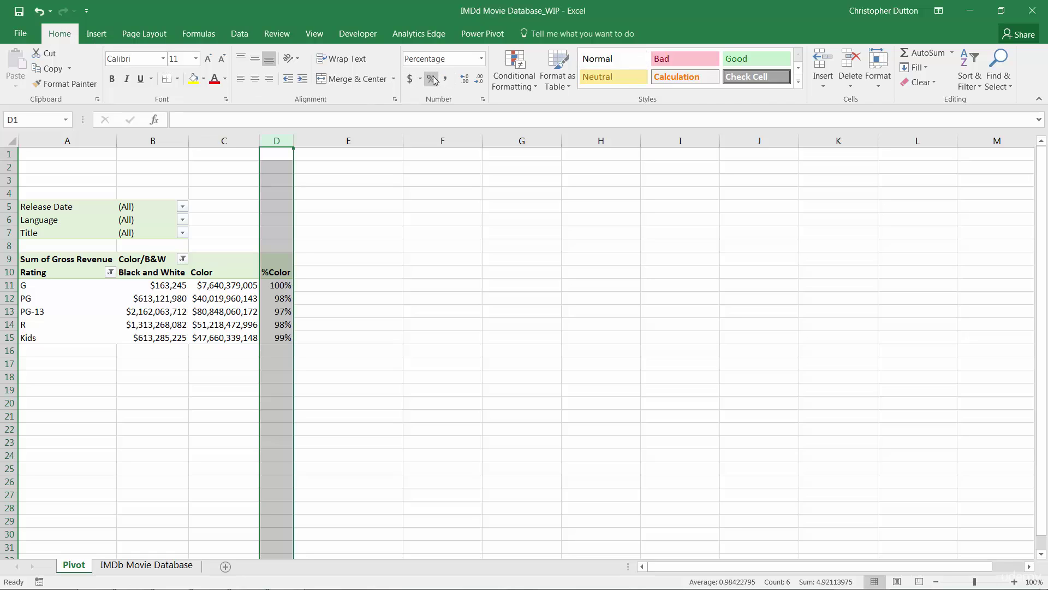
{"action": "left_click", "coordinate": [282, 324]}
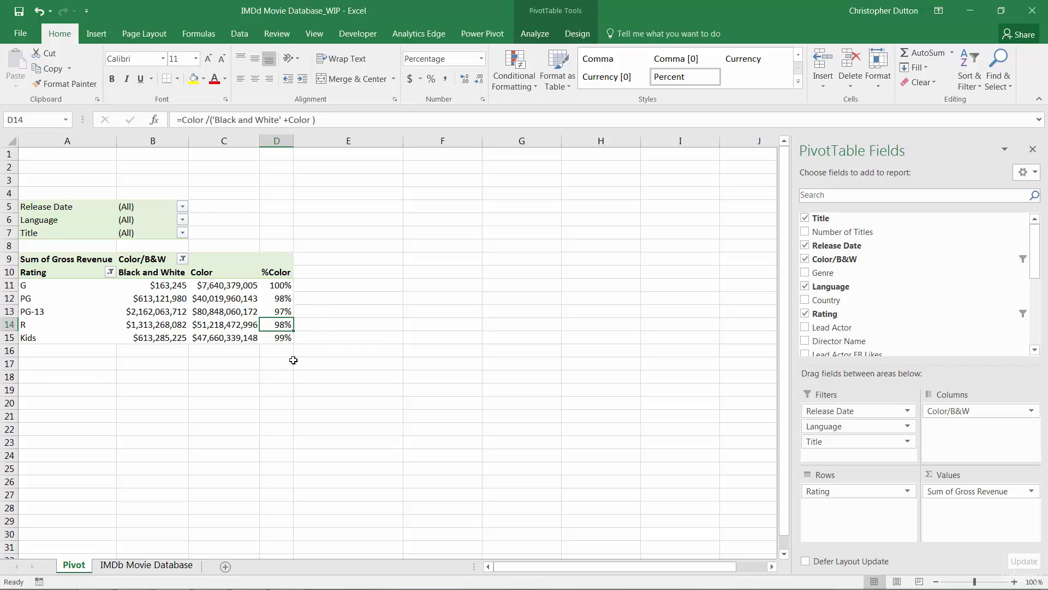
Examine the Kids row, the G and PG values it sums, and the formulas behind the %Color column.
{"action": "left_click_drag", "start_coordinate": [137, 340], "coordinate": [275, 337]}
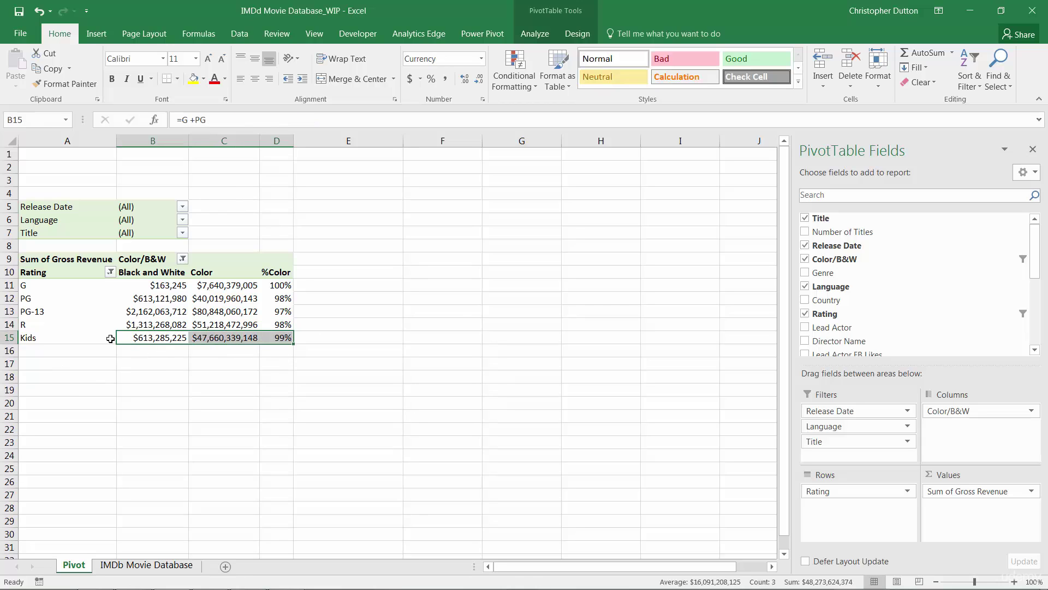
{"action": "left_click_drag", "start_coordinate": [148, 285], "coordinate": [151, 299]}
{"action": "left_click_drag", "start_coordinate": [276, 285], "coordinate": [276, 339]}
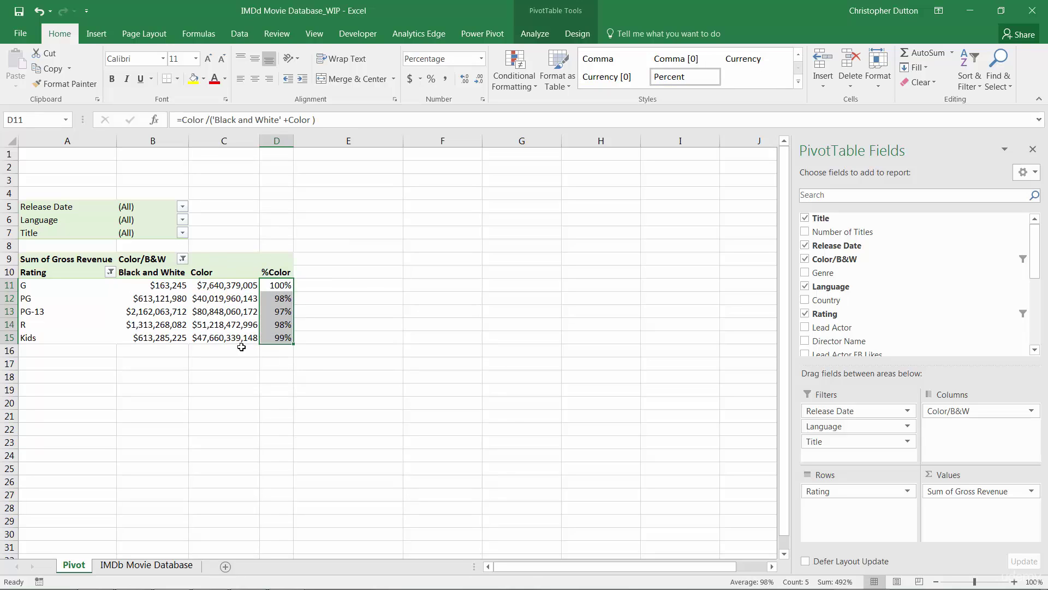
{"action": "left_click", "coordinate": [281, 336]}
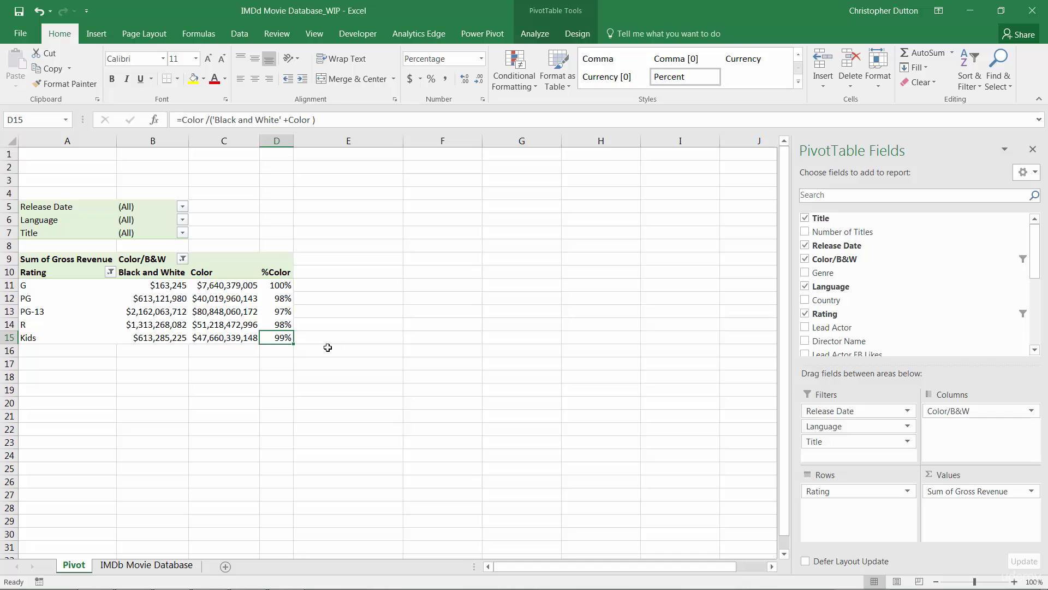
Move the Rating[Kids] item below the '%Color' item in the calculated item solve order.
{"action": "left_click", "coordinate": [535, 34]}
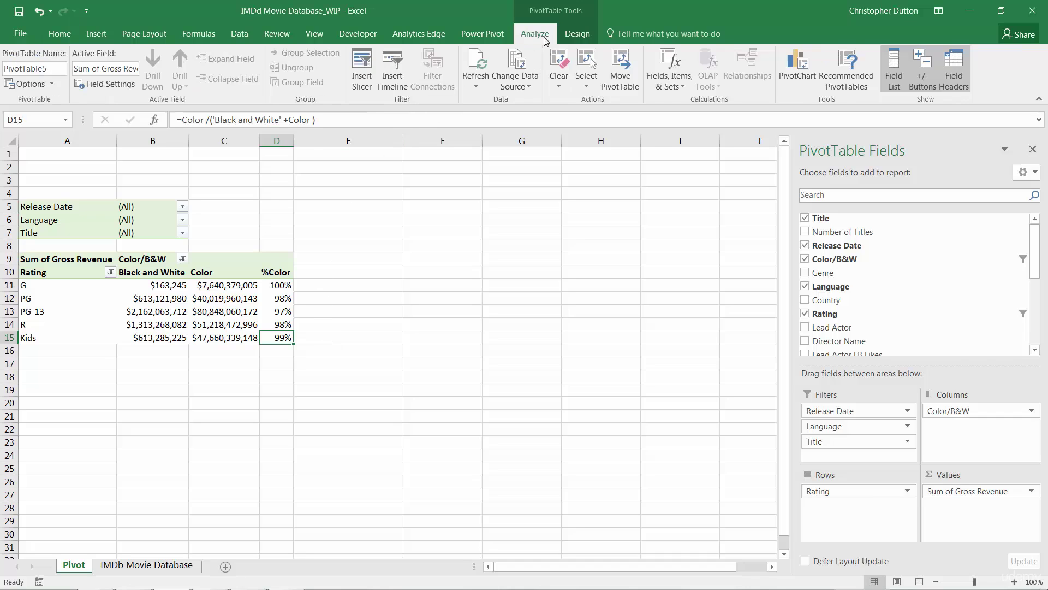
{"action": "left_click", "coordinate": [665, 81]}
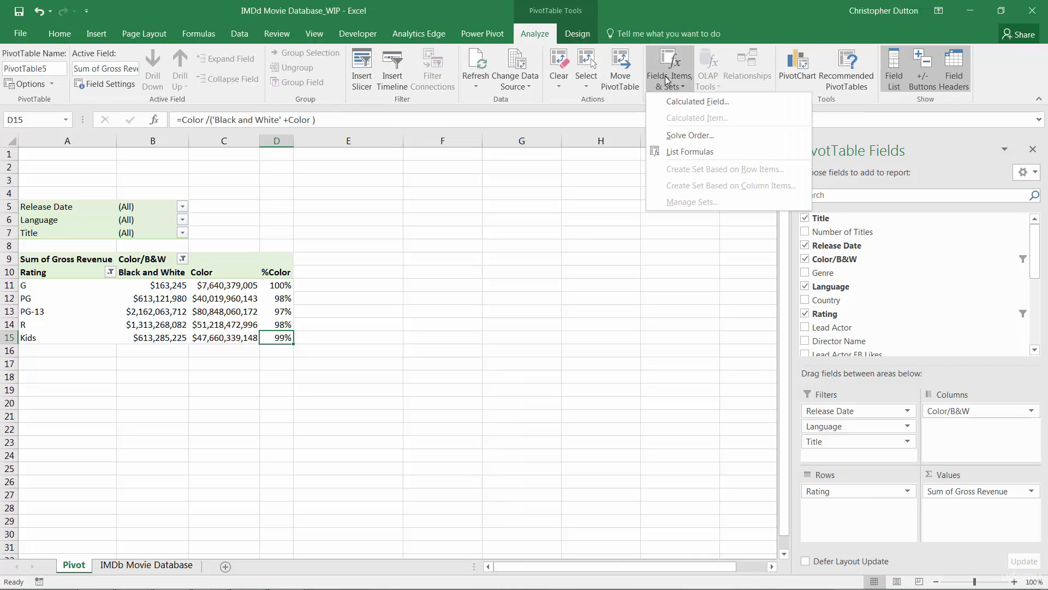
{"action": "left_click", "coordinate": [699, 134]}
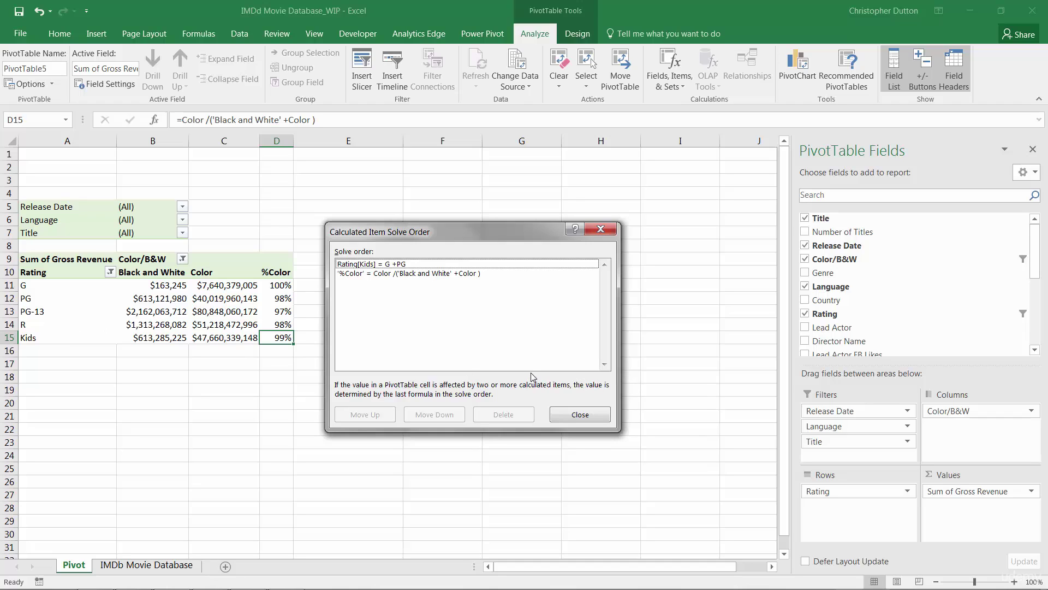
{"action": "left_click", "coordinate": [355, 273]}
{"action": "left_click_drag", "start_coordinate": [388, 232], "coordinate": [422, 210]}
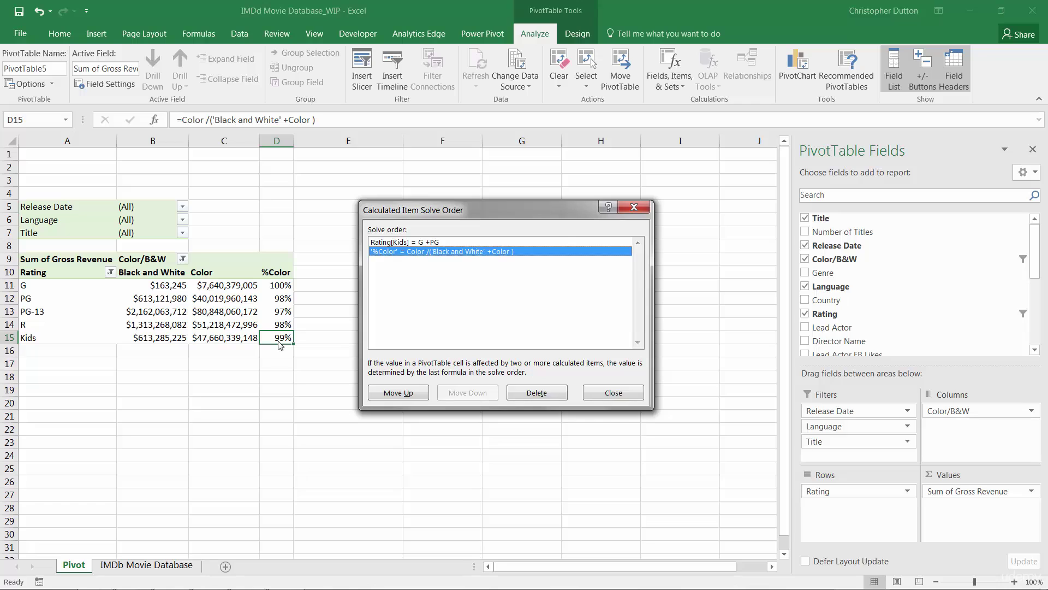
{"action": "left_click", "coordinate": [404, 245]}
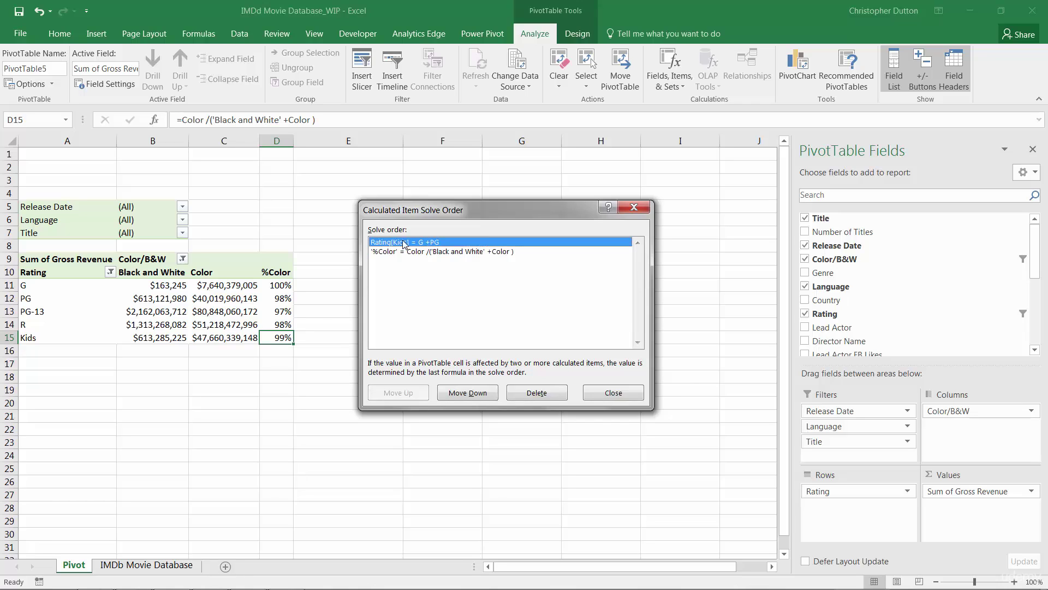
{"action": "left_click", "coordinate": [465, 393]}
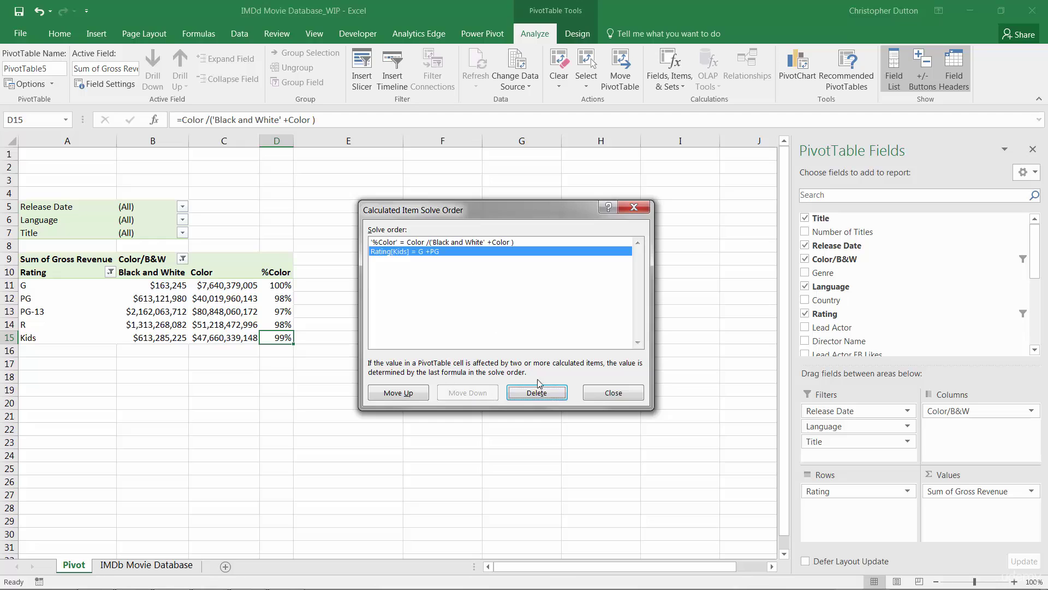
{"action": "left_click", "coordinate": [613, 393]}
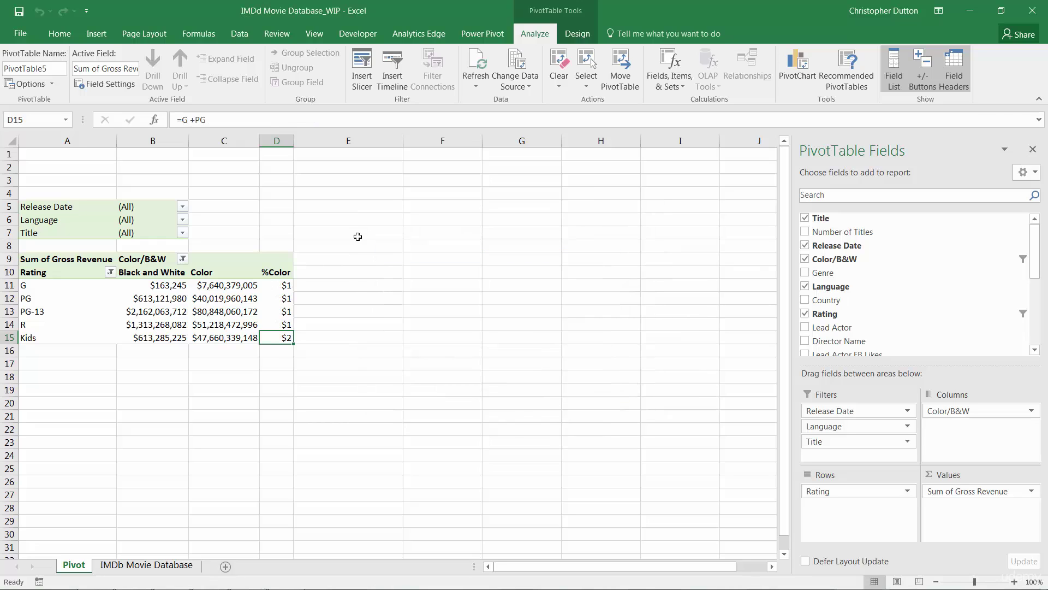
Format column D as a percentage again and compare the Kids row's %Color value and formula with the G and PG values.
{"action": "left_click", "coordinate": [277, 142]}
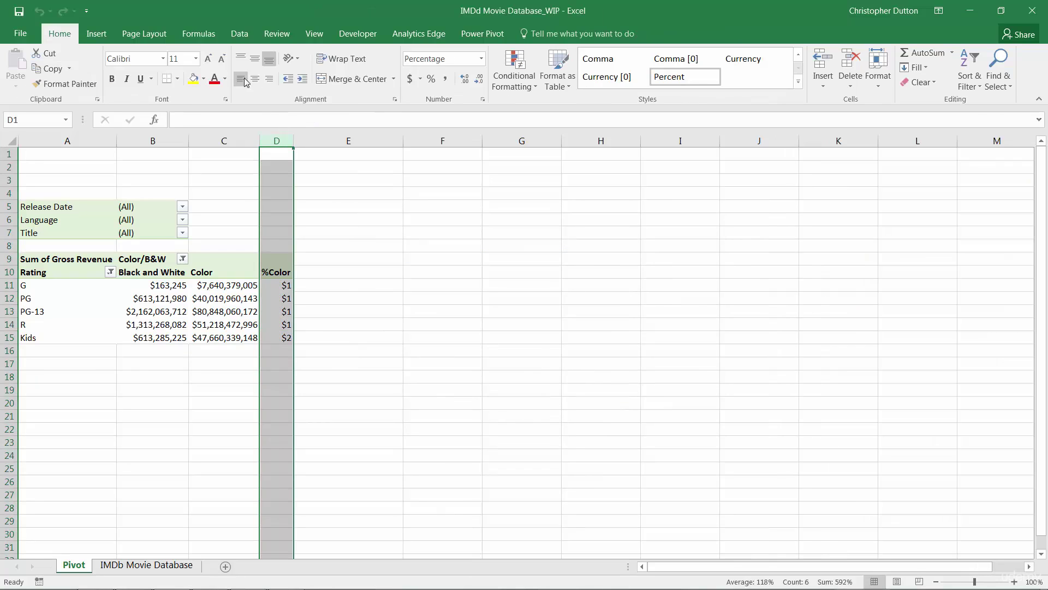
{"action": "left_click", "coordinate": [431, 79]}
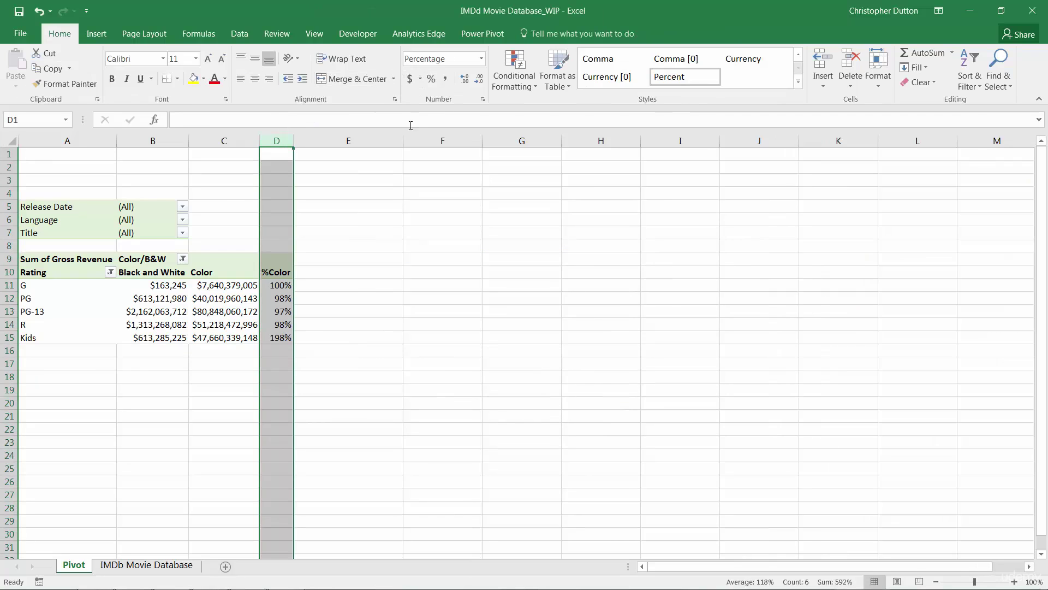
{"action": "left_click", "coordinate": [280, 339]}
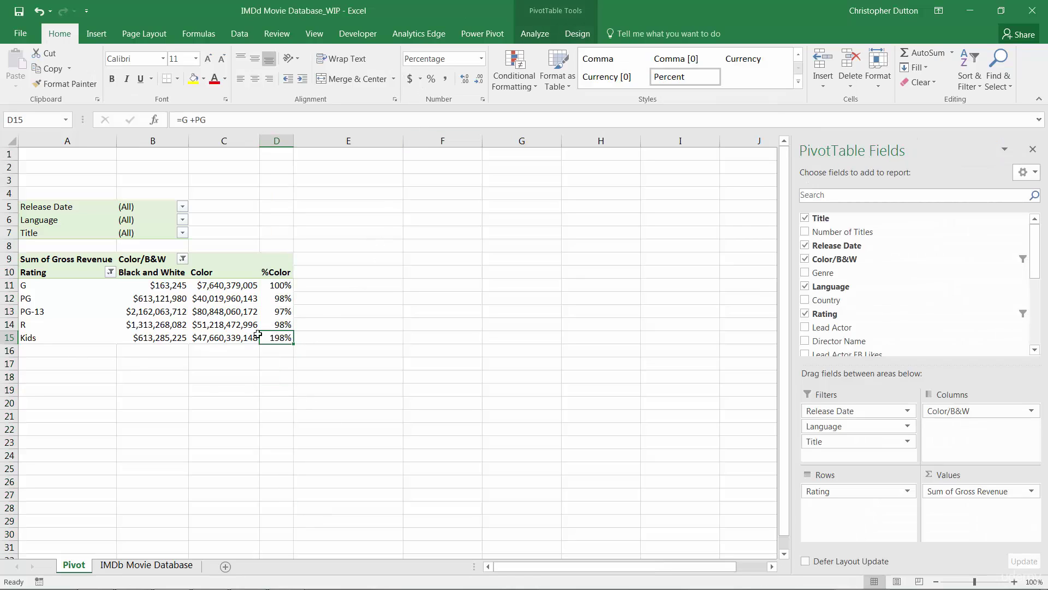
{"action": "left_click_drag", "start_coordinate": [277, 285], "coordinate": [280, 303]}
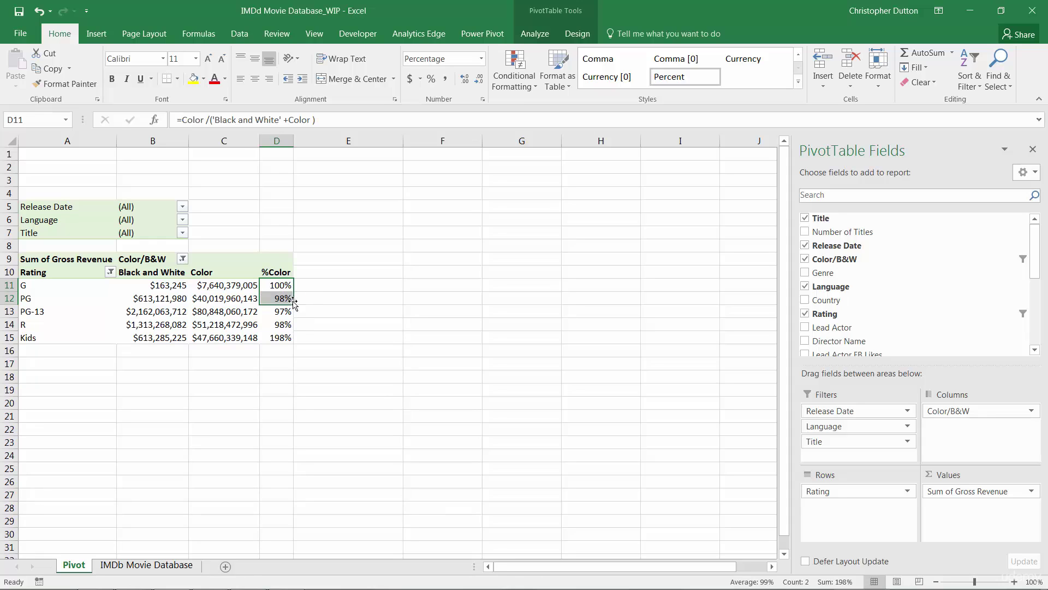
{"action": "left_click", "coordinate": [285, 337]}
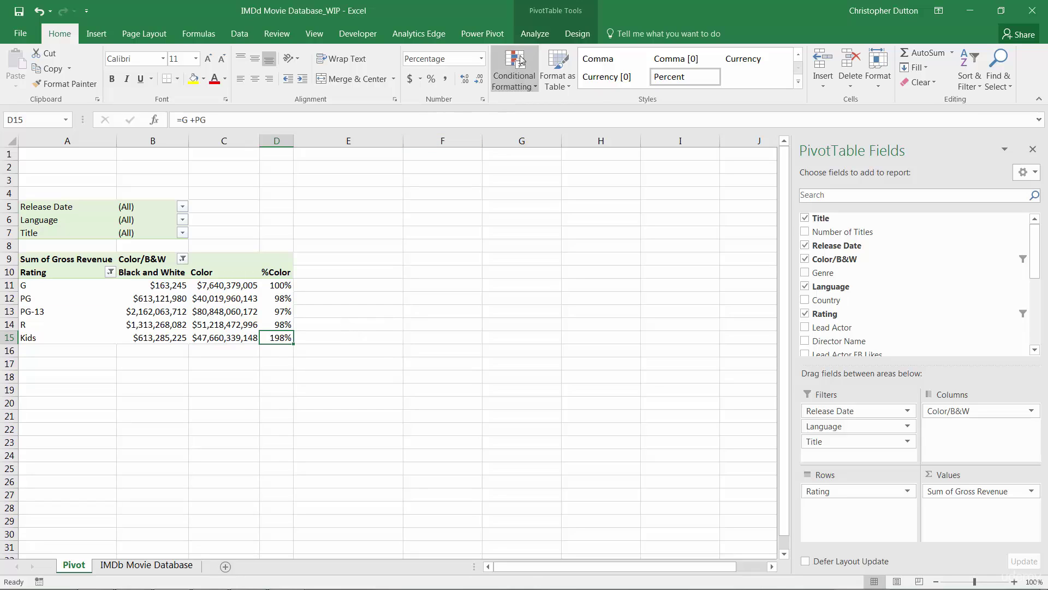
Restore the calculated item solve order by moving '%Color' below Rating[Kids].
{"action": "left_click", "coordinate": [534, 34]}
{"action": "left_click", "coordinate": [660, 85]}
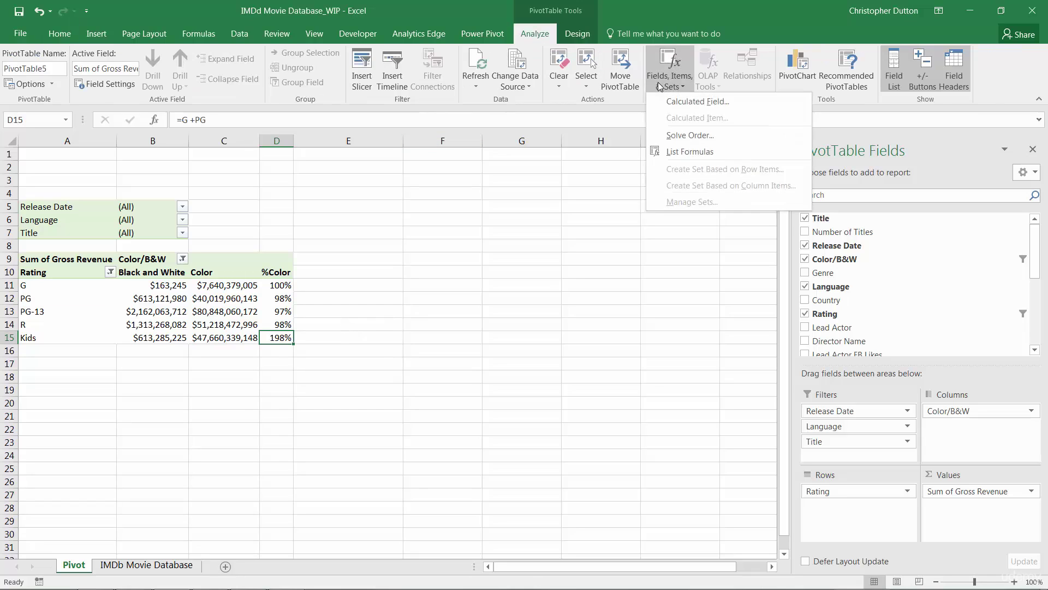
{"action": "left_click", "coordinate": [691, 135]}
{"action": "left_click", "coordinate": [403, 245]}
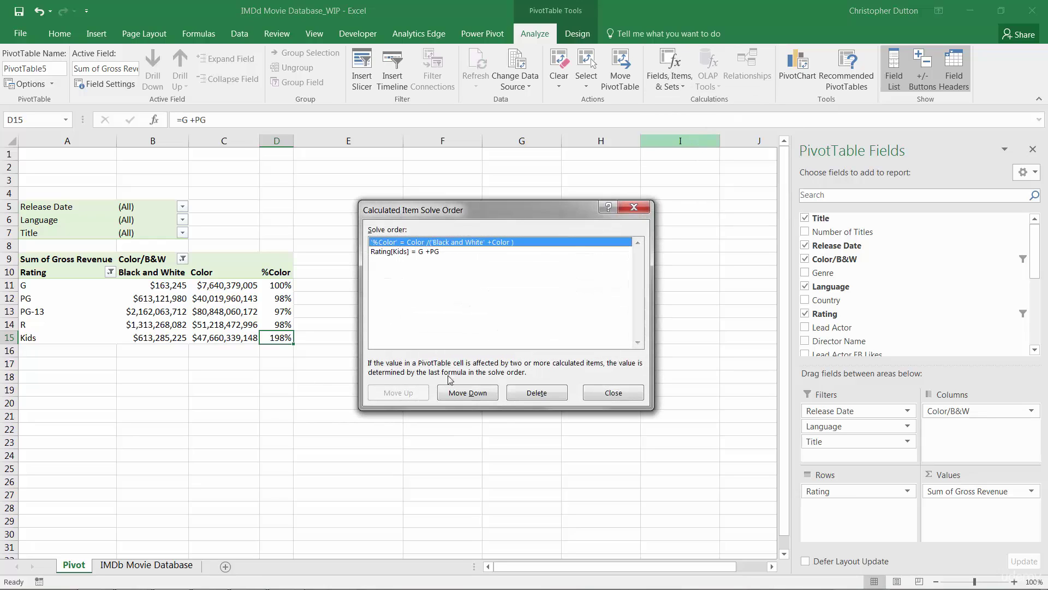
{"action": "left_click", "coordinate": [466, 393]}
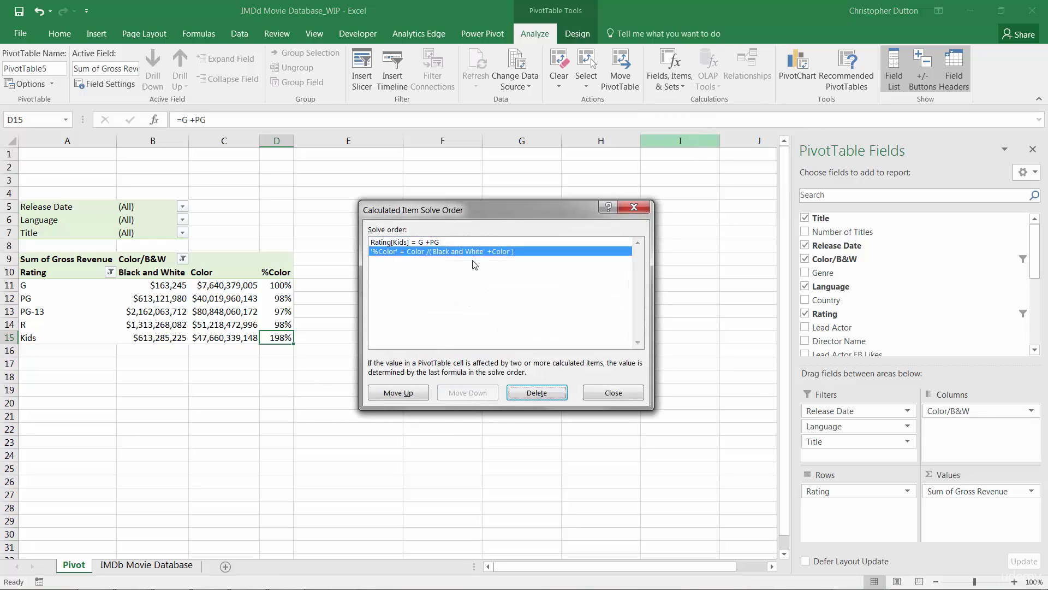
{"action": "left_click", "coordinate": [615, 393]}
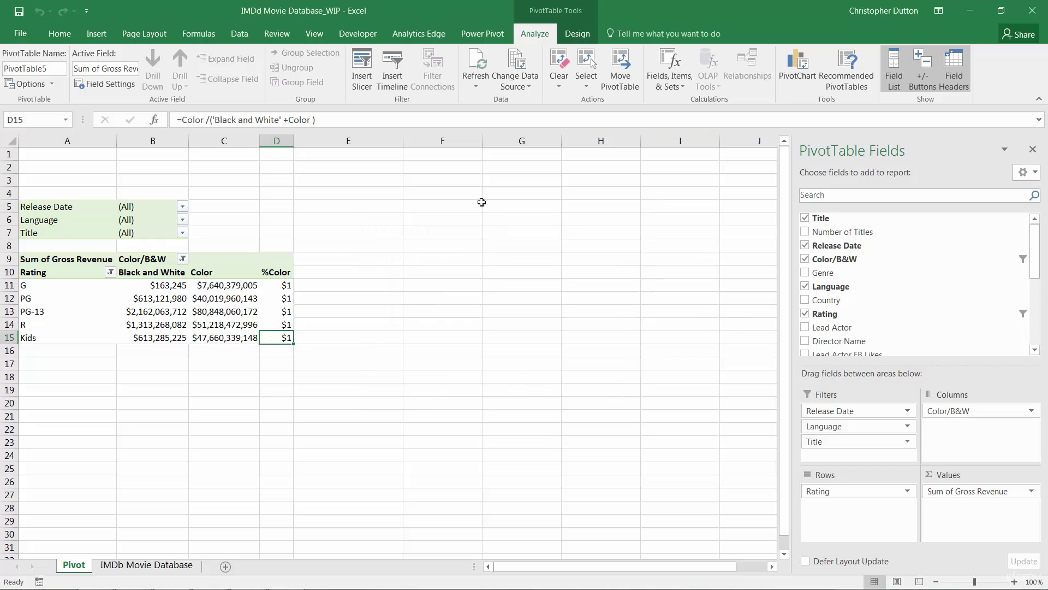
List the pivot table's calculated field and calculated item formulas on a separate sheet, review them, and delete that sheet.
{"action": "left_click", "coordinate": [671, 87]}
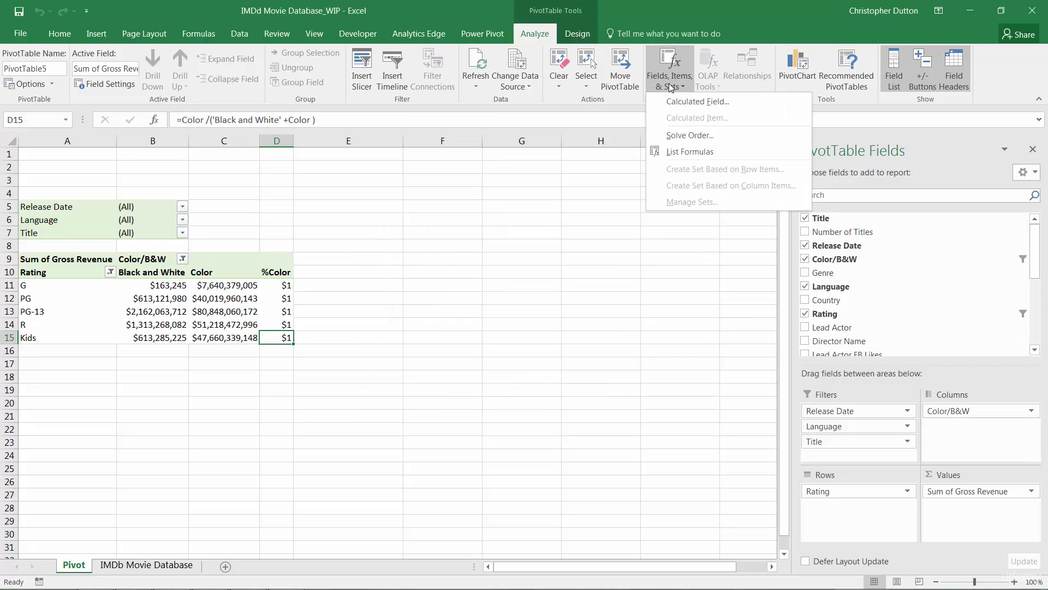
{"action": "left_click", "coordinate": [718, 152]}
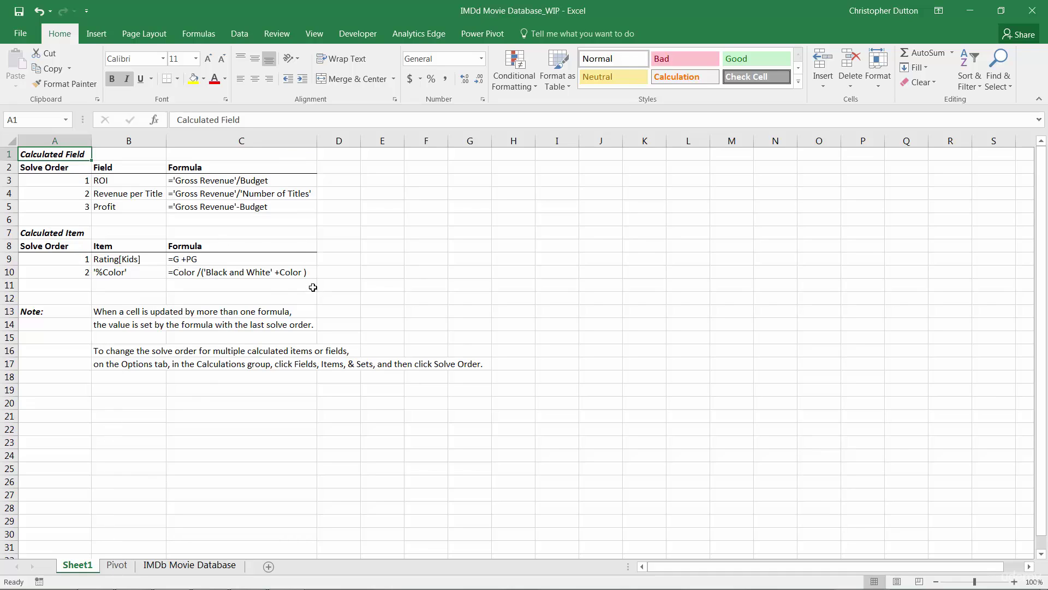
{"action": "right_click", "coordinate": [77, 570]}
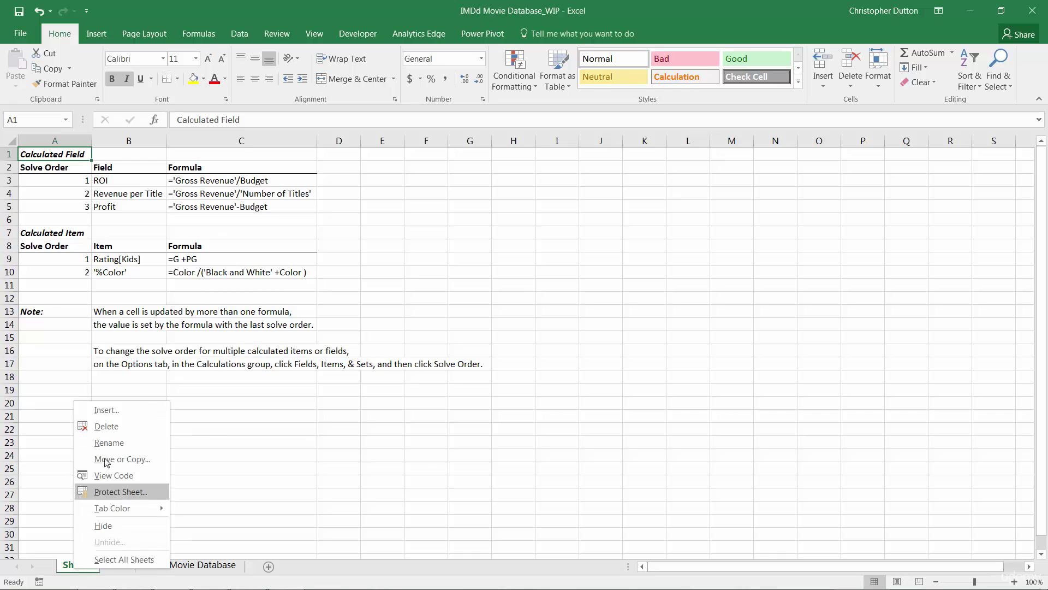
{"action": "left_click", "coordinate": [110, 427]}
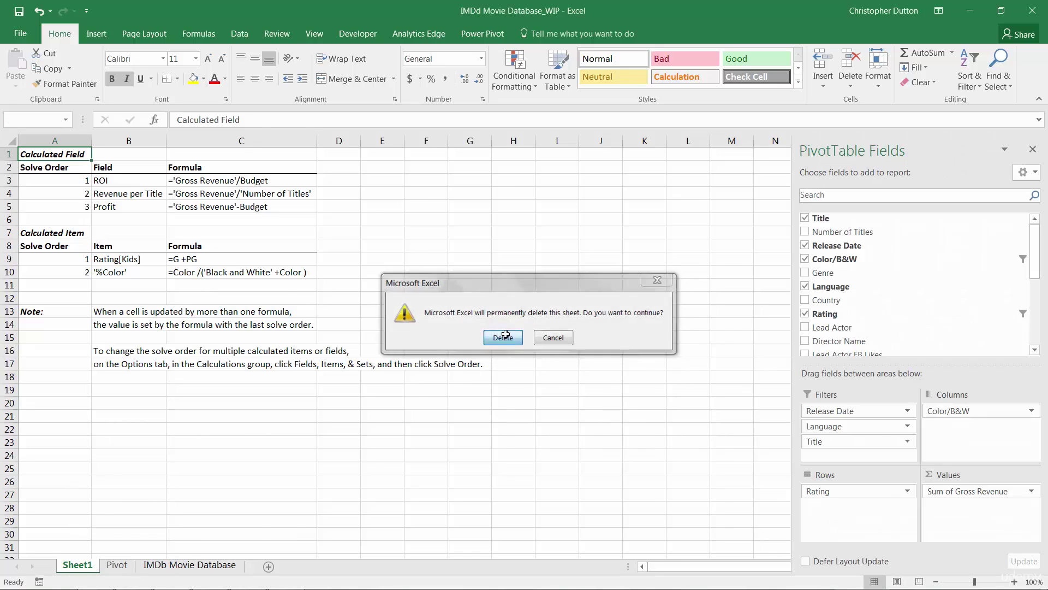
{"action": "left_click", "coordinate": [503, 338]}
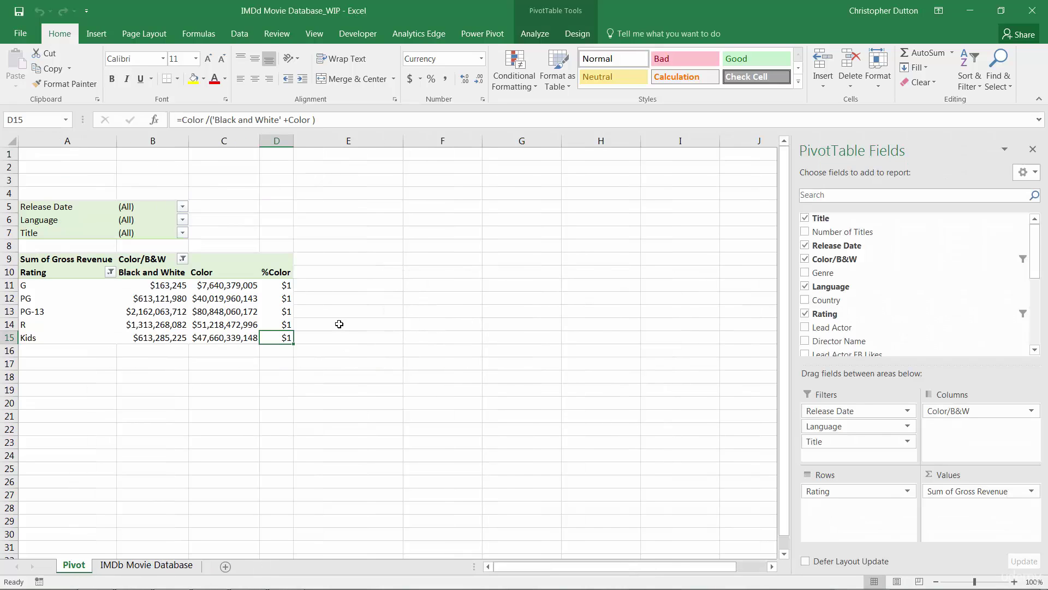